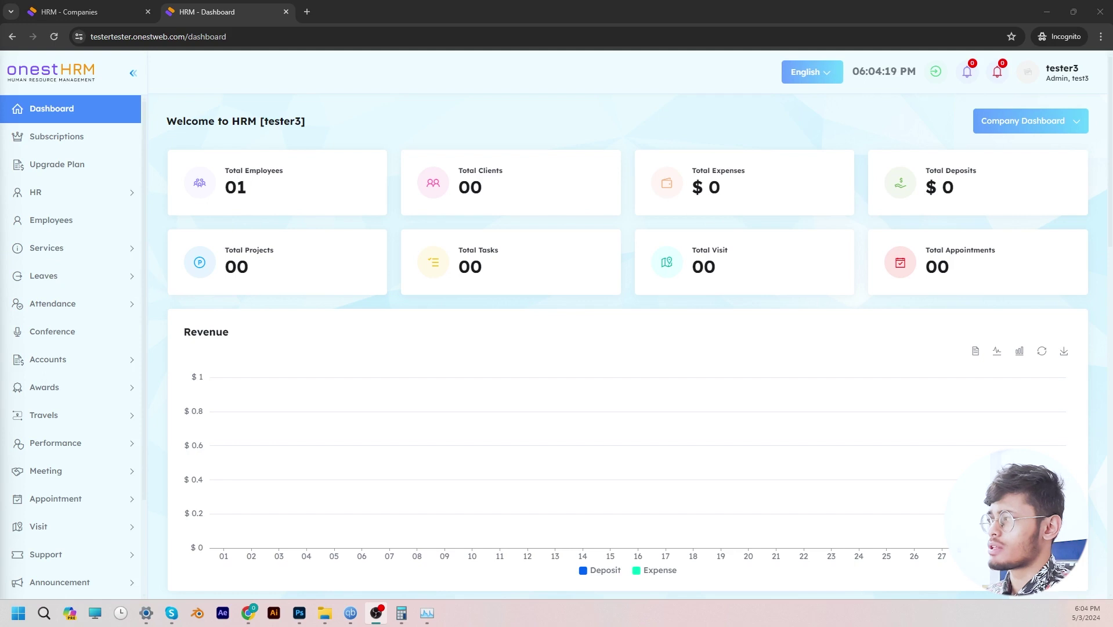
Review the dashboard's revenue, payroll, attendance and status charts, then go to Subscriptions
scroll(464, 342, "down", 1)
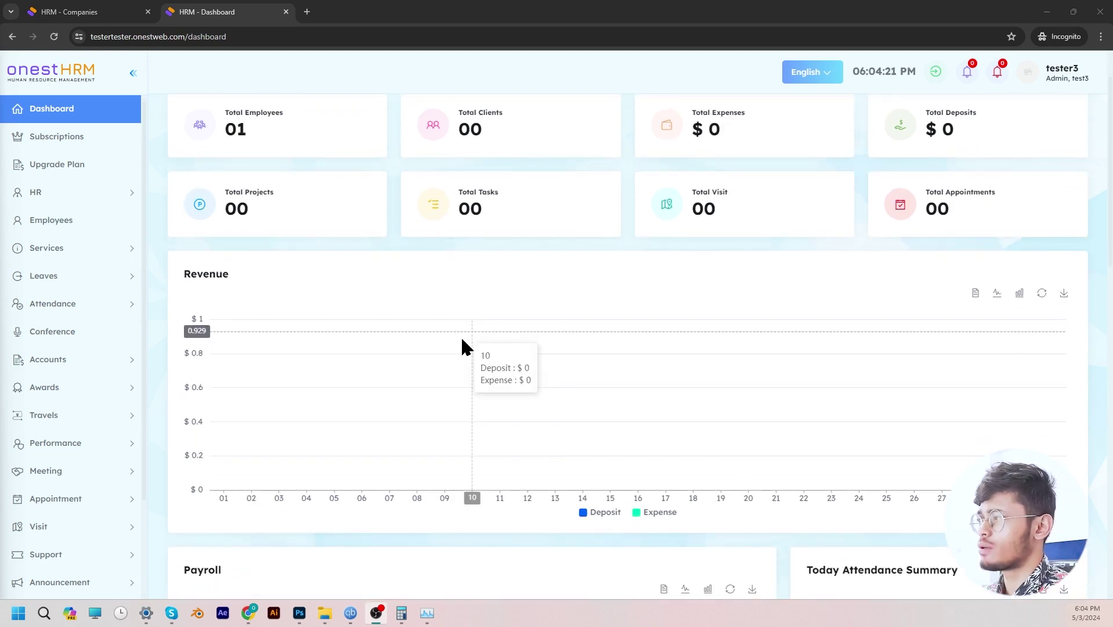
scroll(473, 344, "down", 1)
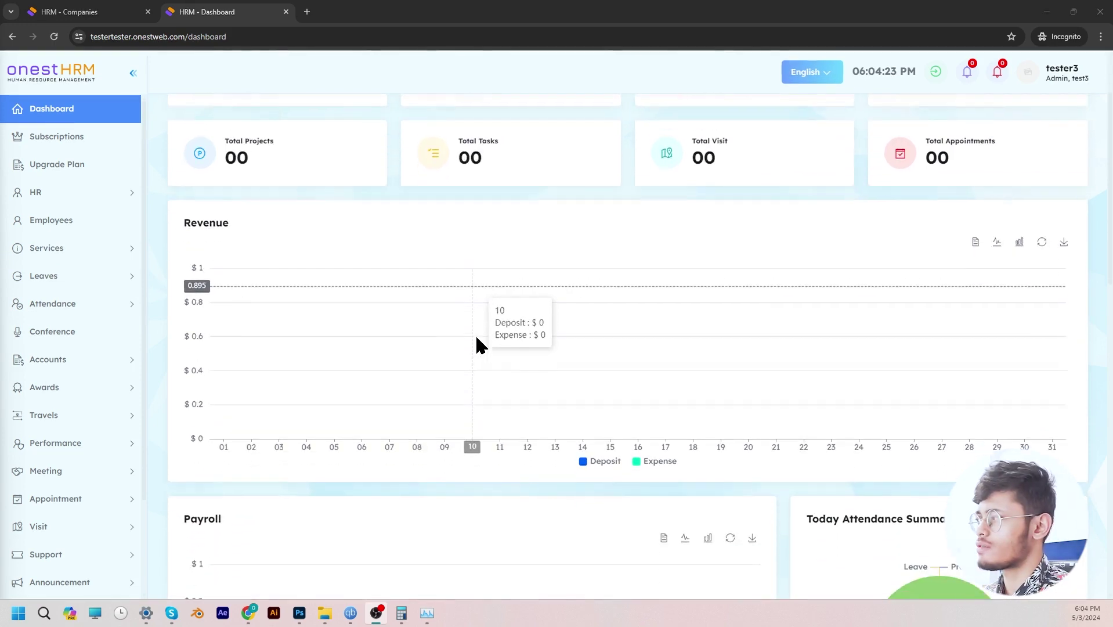
scroll(477, 344, "down", 1)
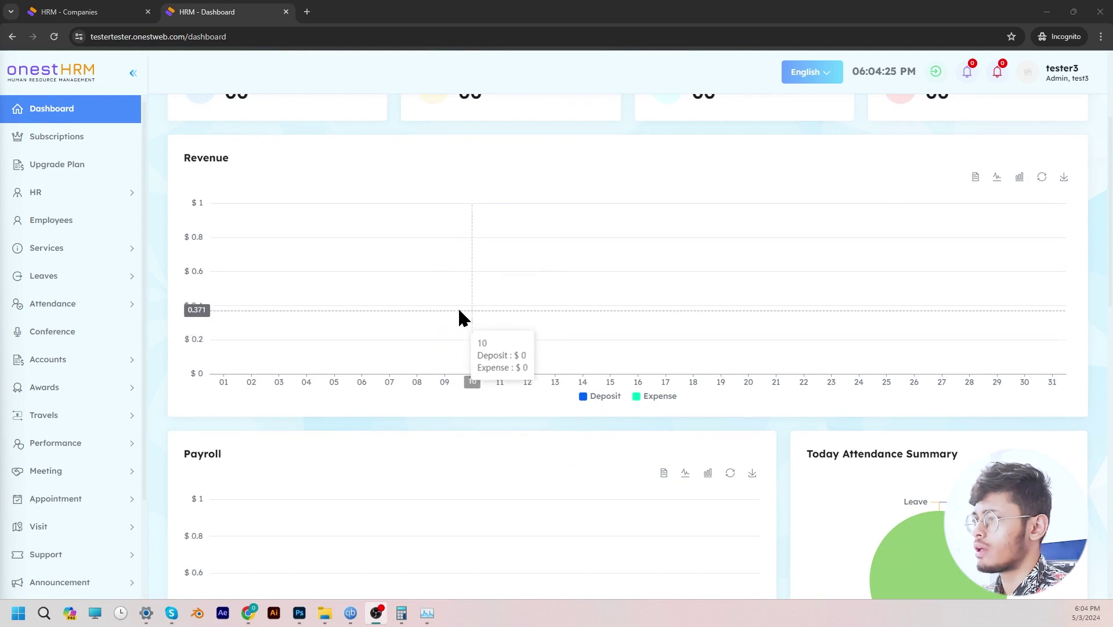
scroll(281, 241, "down", 2)
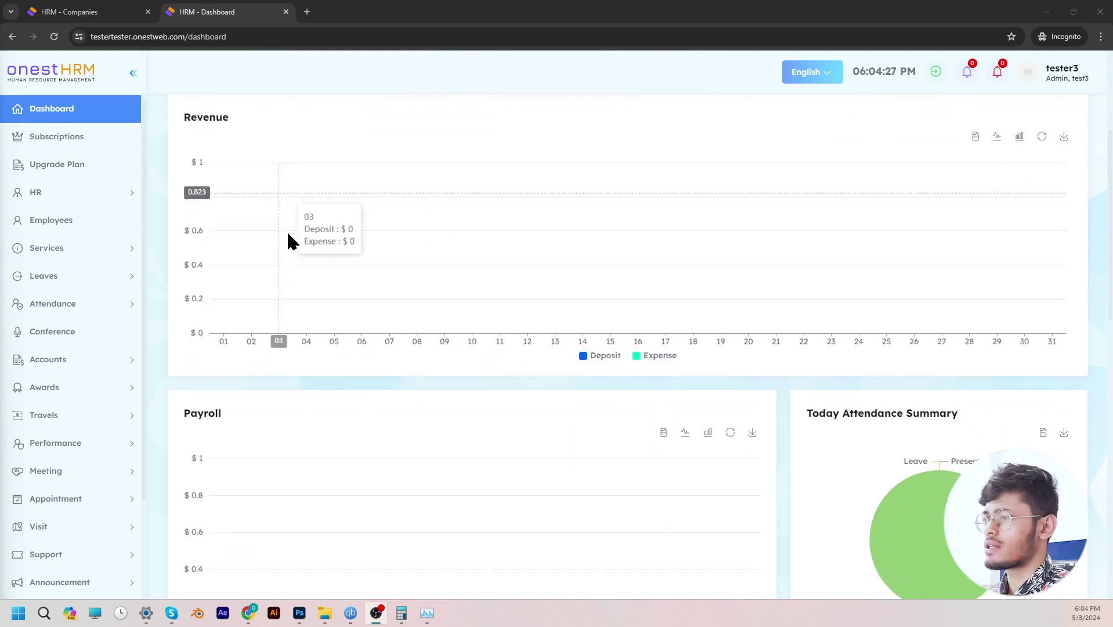
scroll(291, 467, "down", 3)
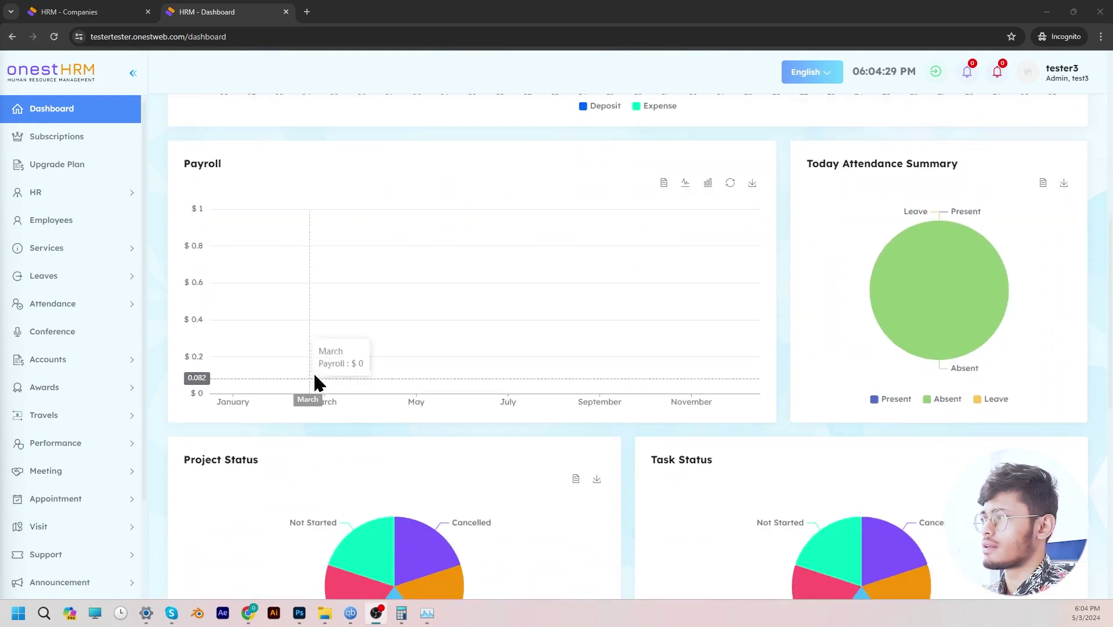
scroll(458, 372, "down", 2)
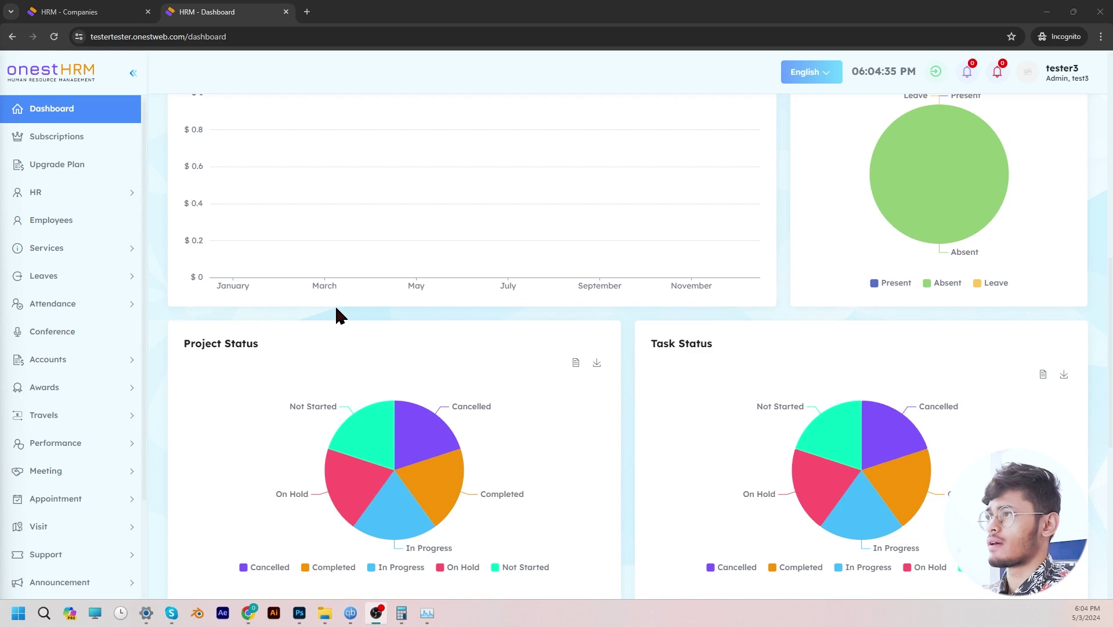
scroll(342, 316, "up", 7)
scroll(177, 204, "up", 3)
left_click(73, 139)
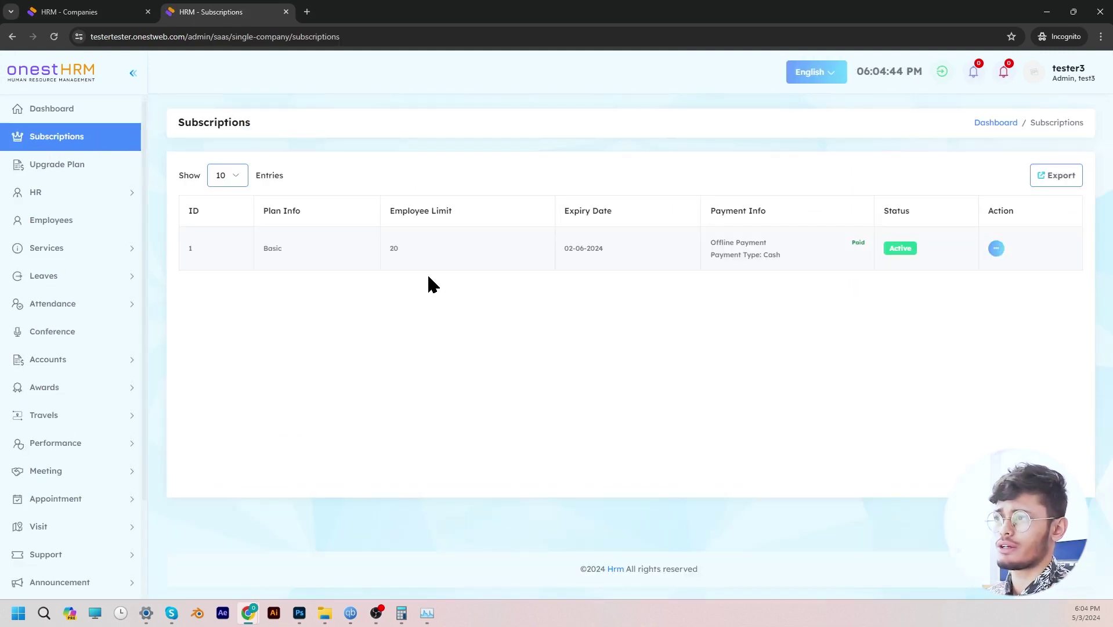
Highlight the active Basic plan's details and payment info, then go to Upgrade Plan
left_click_drag(269, 247, 792, 249)
left_click(793, 284)
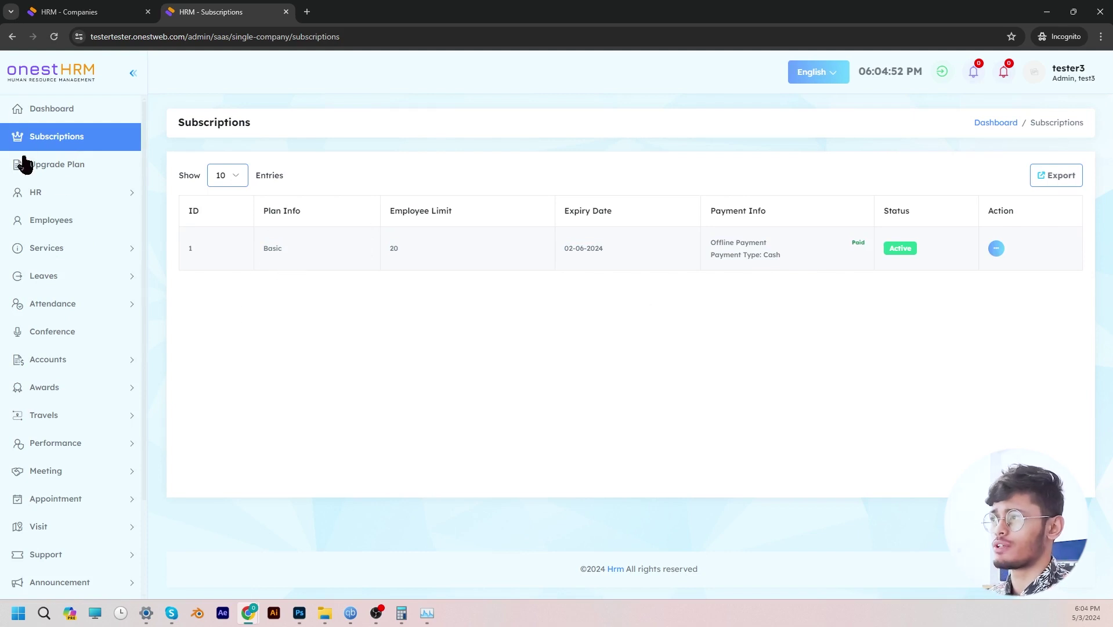
left_click(67, 173)
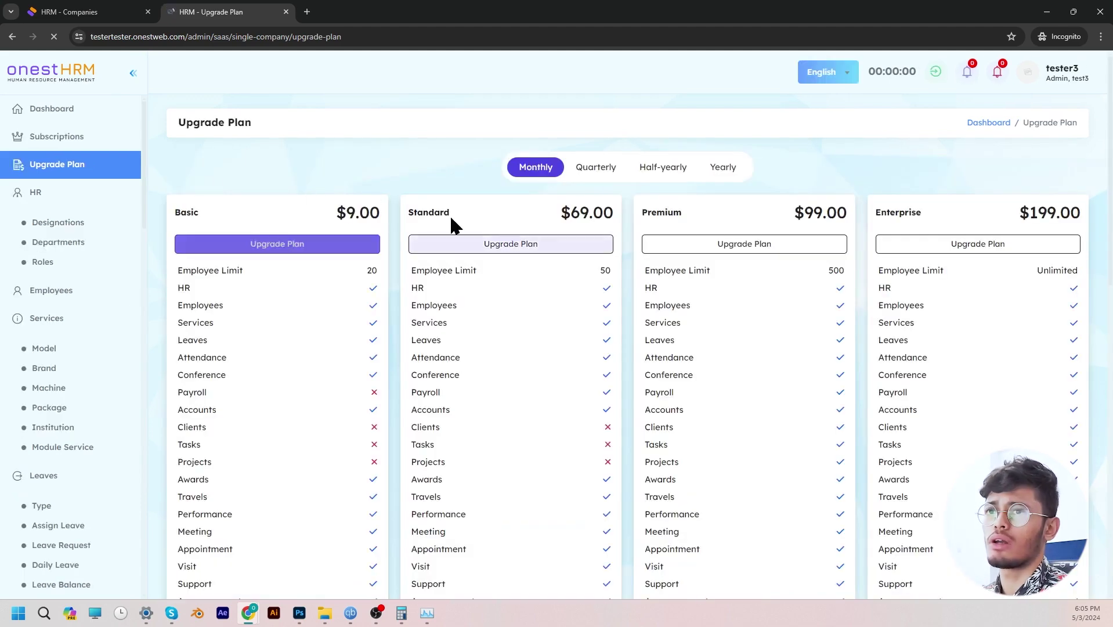
Scroll through the Basic, Standard, Premium and Enterprise plan cards, then expand the HR section
scroll(807, 211, "down", 5)
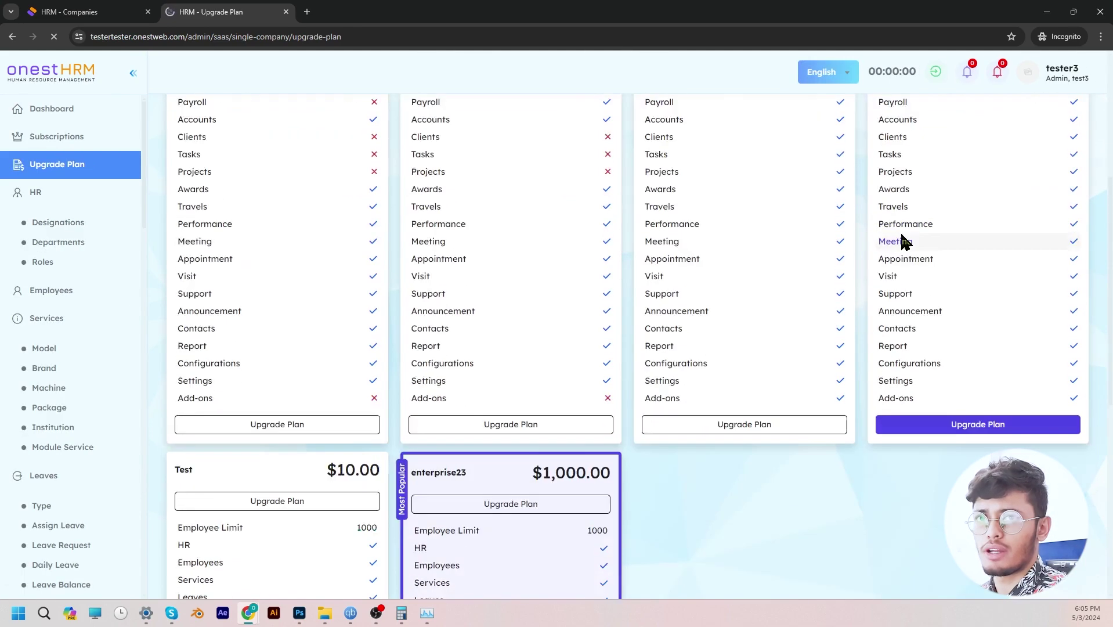
scroll(641, 285, "up", 2)
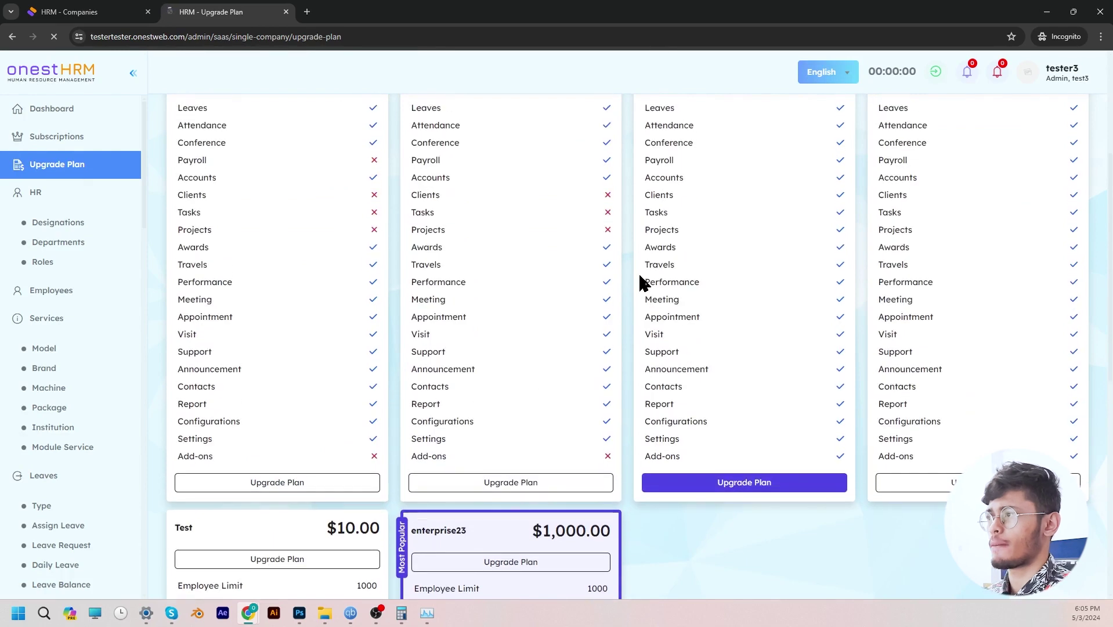
scroll(505, 291, "up", 4)
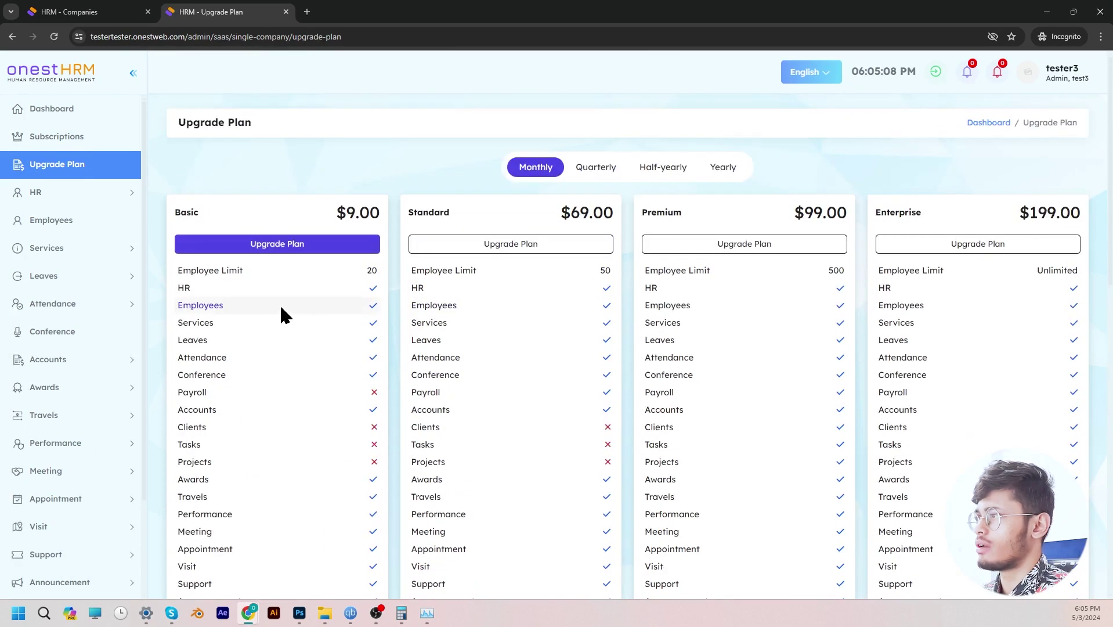
left_click(74, 194)
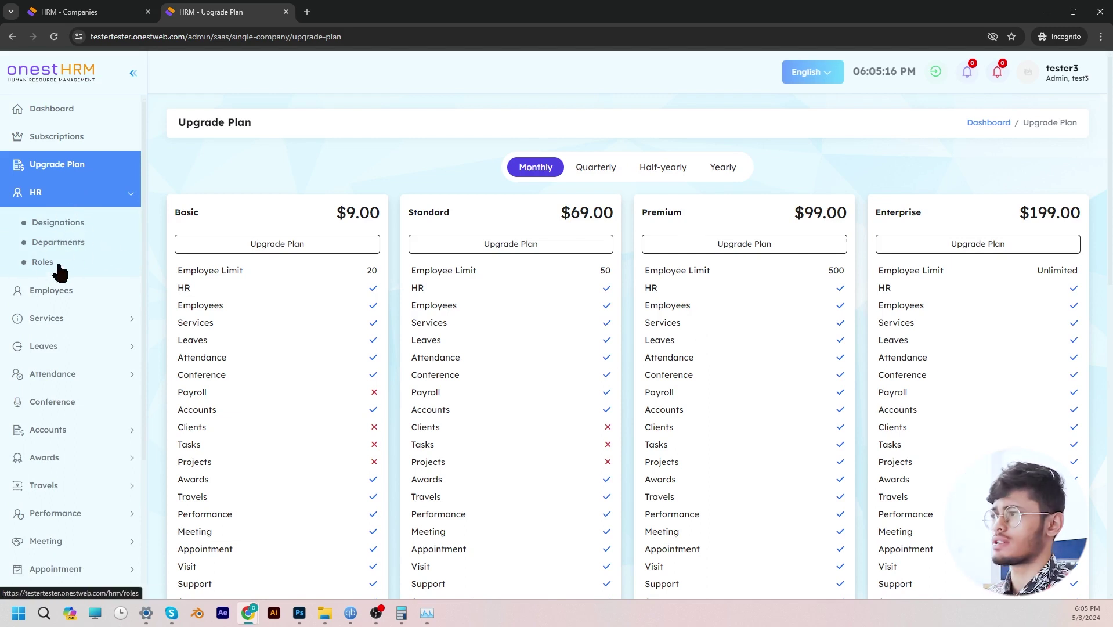
View the Staff, HR and Admin designations, then the Sales, IT and Management departments
left_click(67, 228)
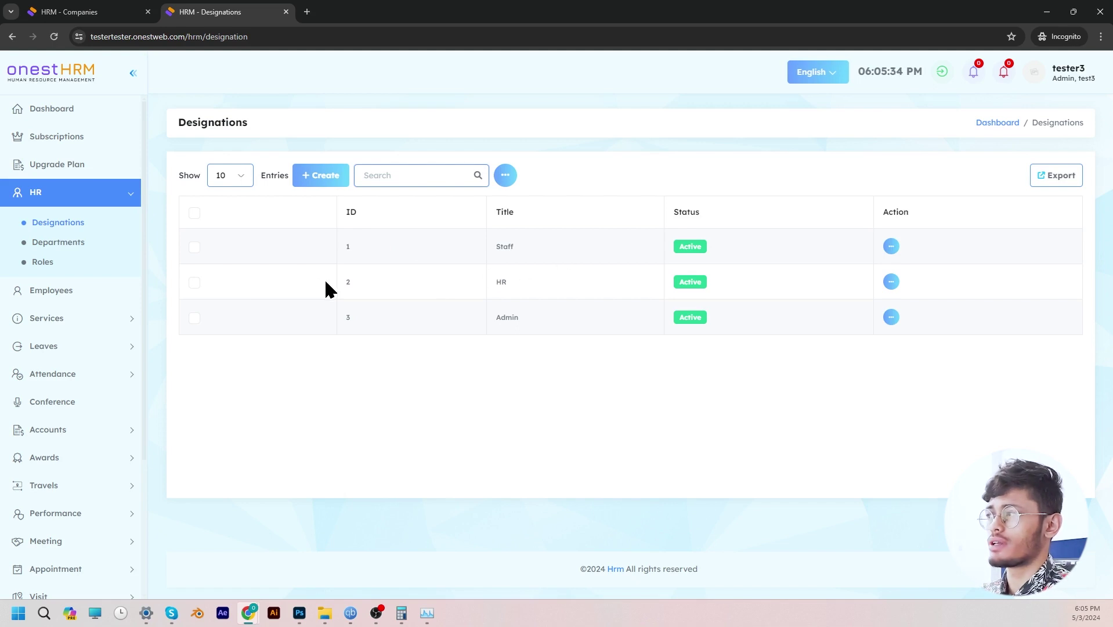
left_click(56, 244)
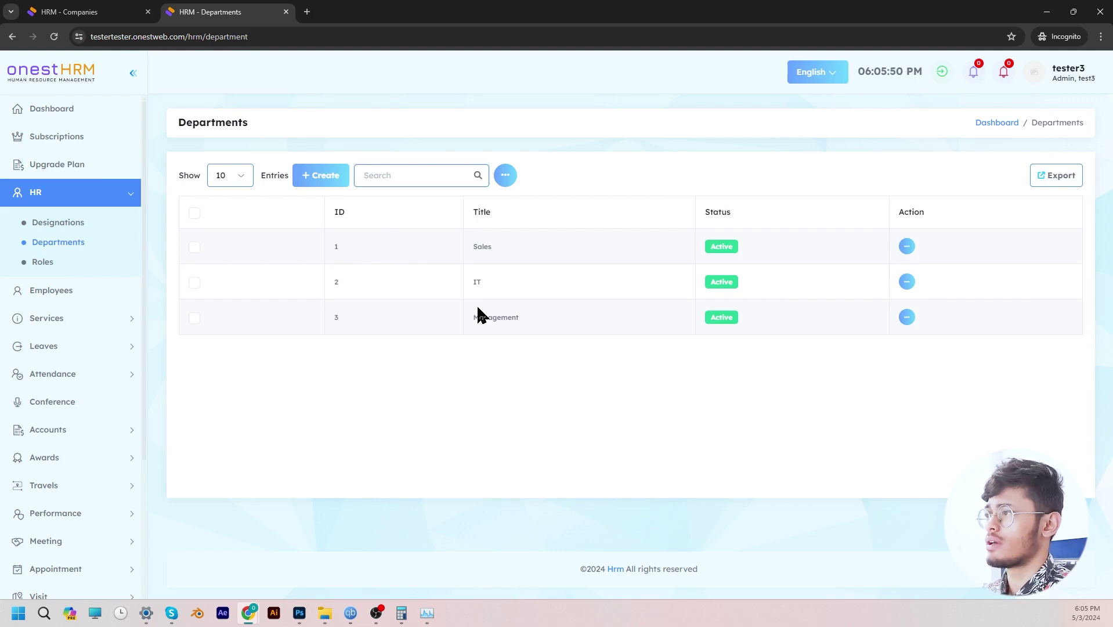
Check the four roles and the Staff role's actions, then open the Employee List
left_click(45, 265)
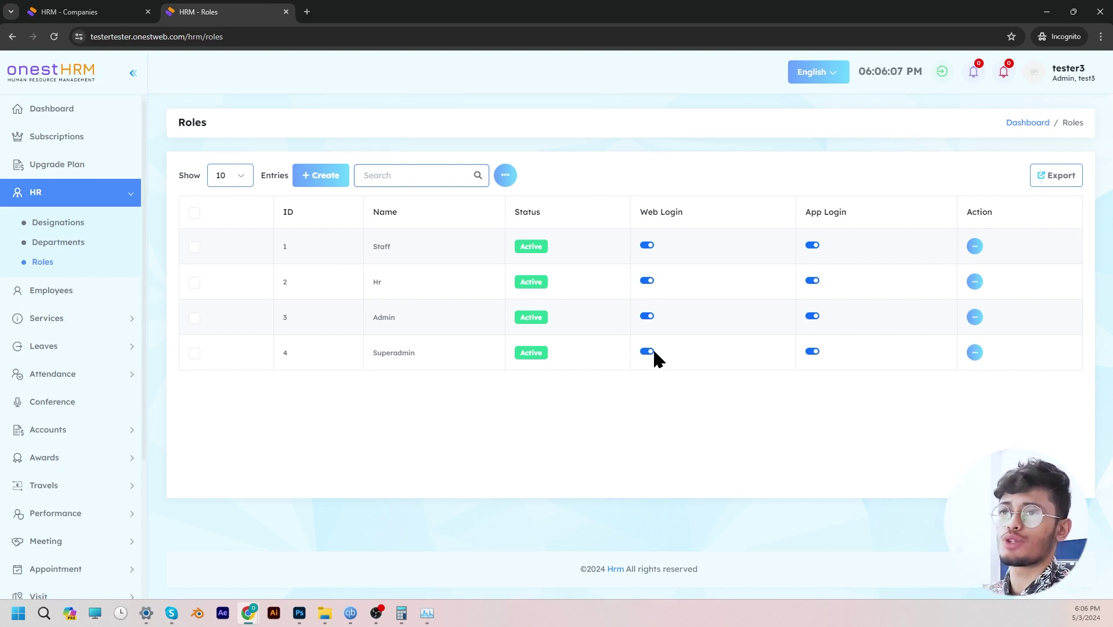
left_click(975, 246)
left_click(850, 400)
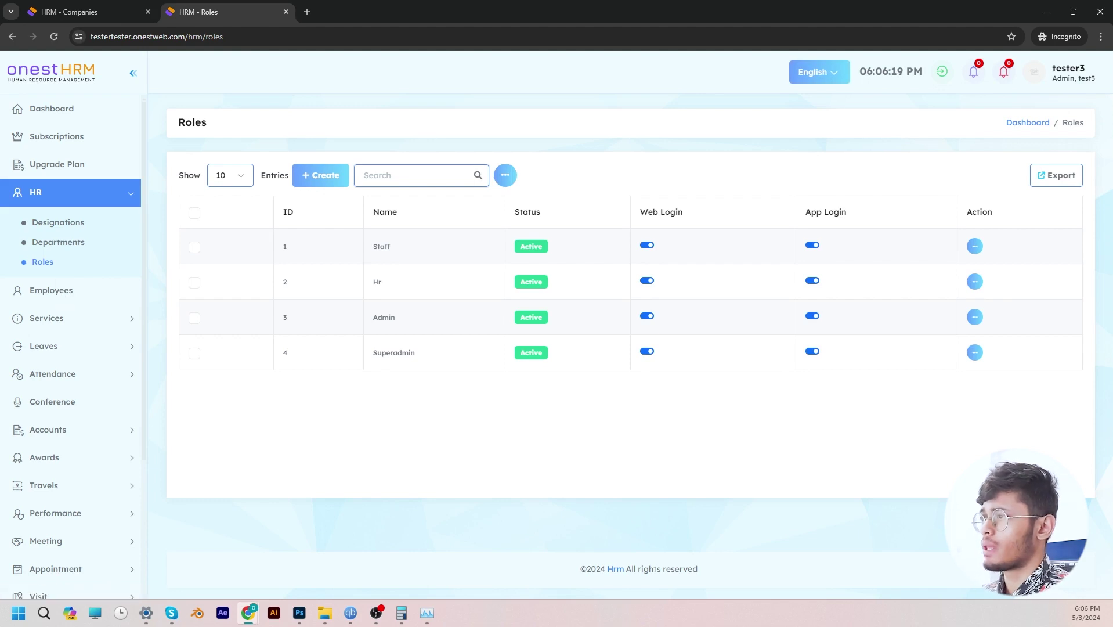
left_click(60, 290)
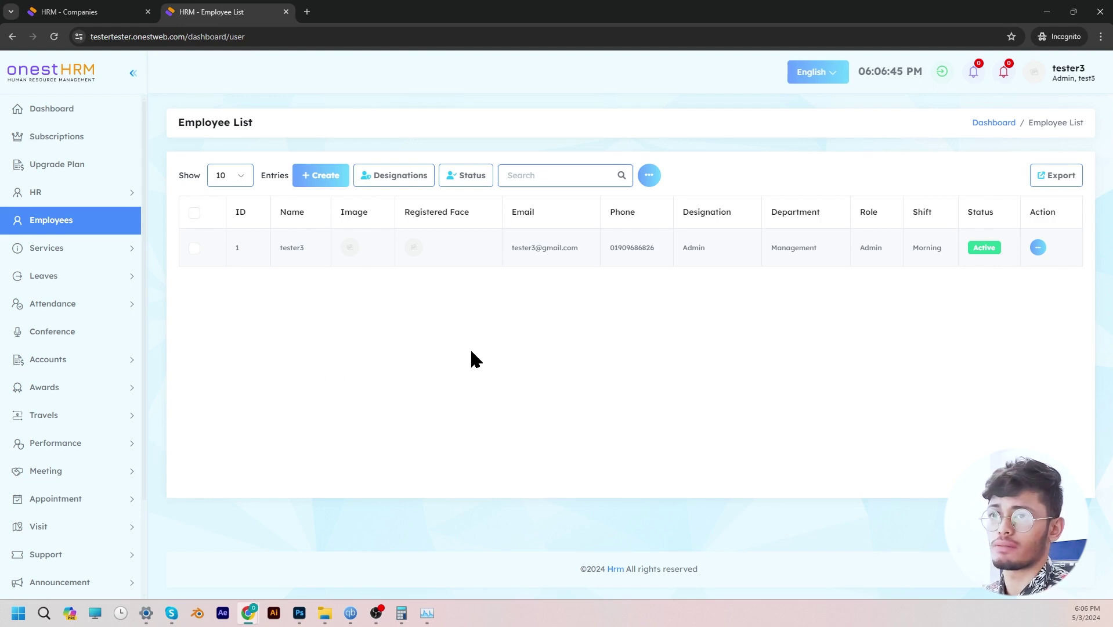
Look over the actions for employee tester3, then expand the Leaves section
left_click(1037, 247)
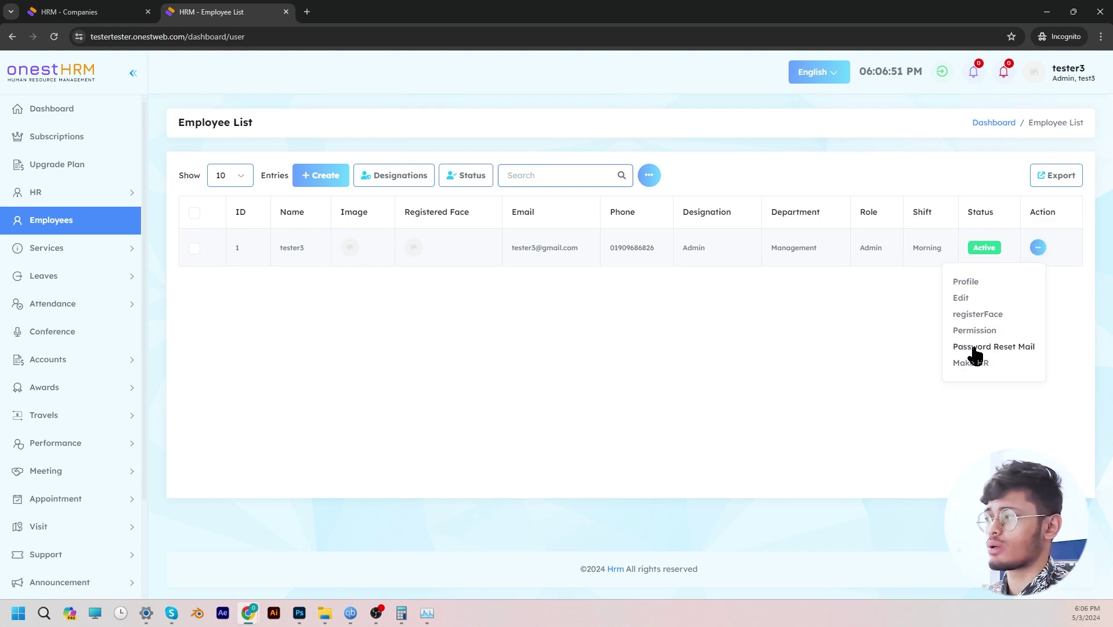
left_click(795, 359)
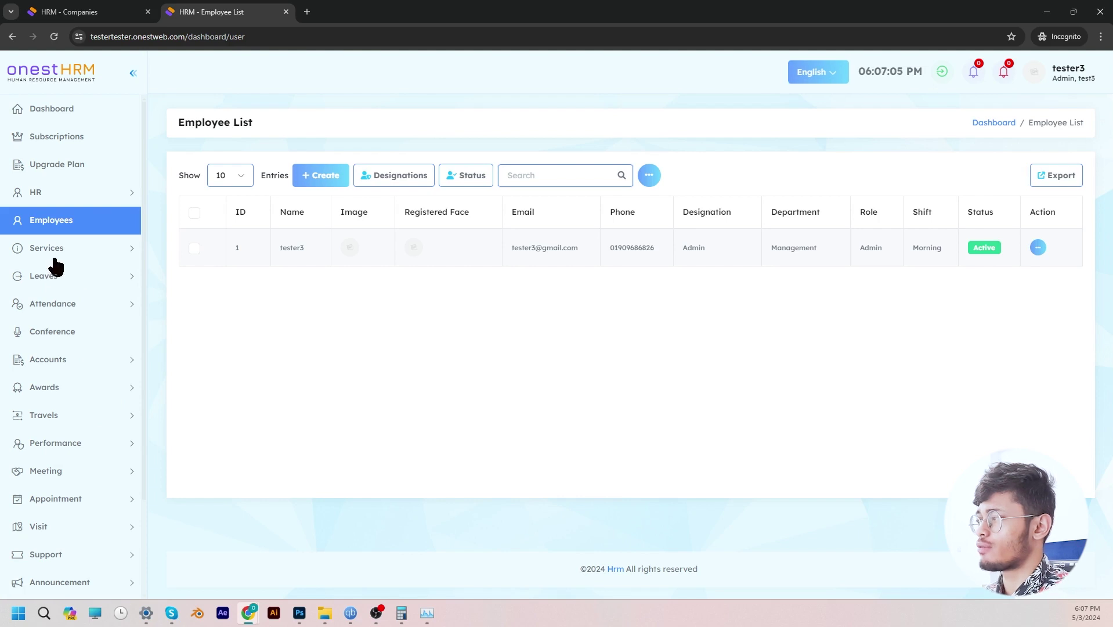
left_click(53, 277)
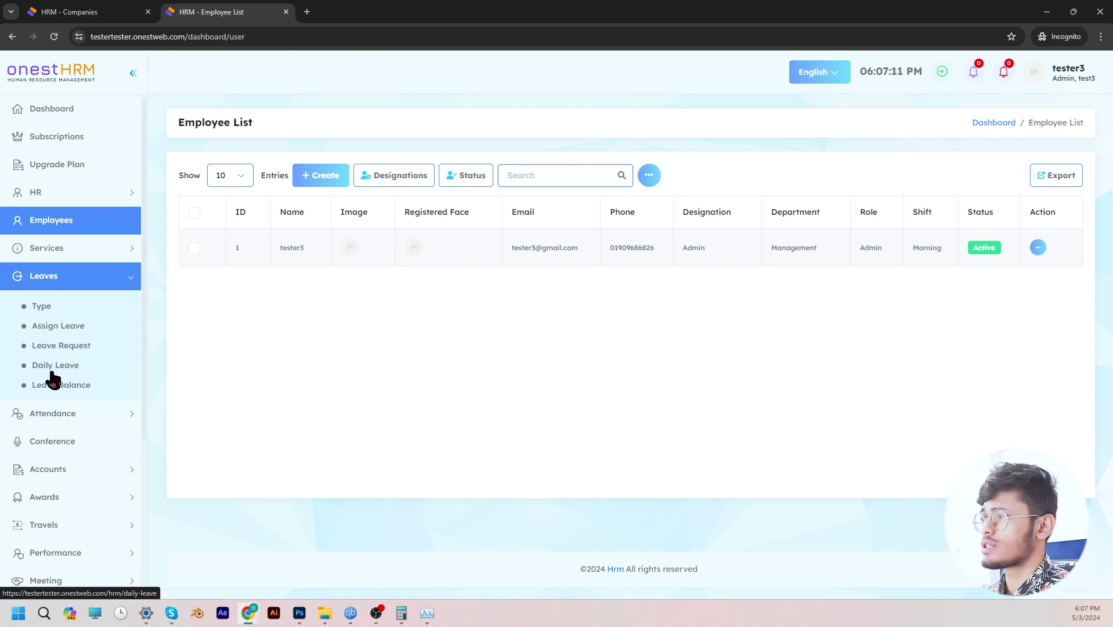
Visit the Leave Type, Assign Leave, Leave Request and Daily Leave pages in turn
left_click(39, 307)
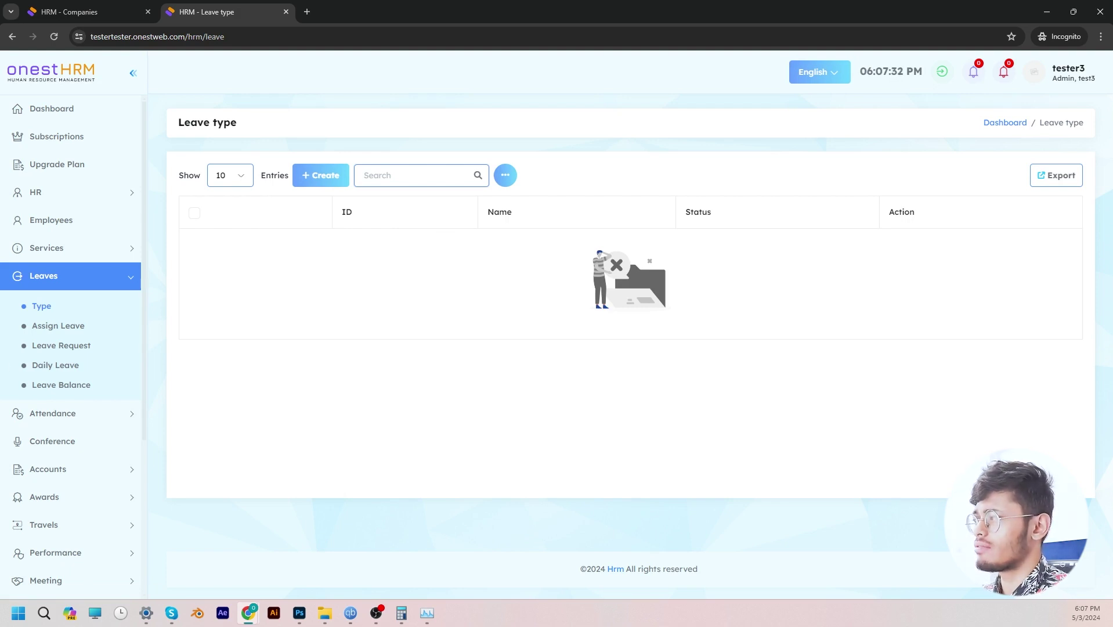
left_click(67, 330)
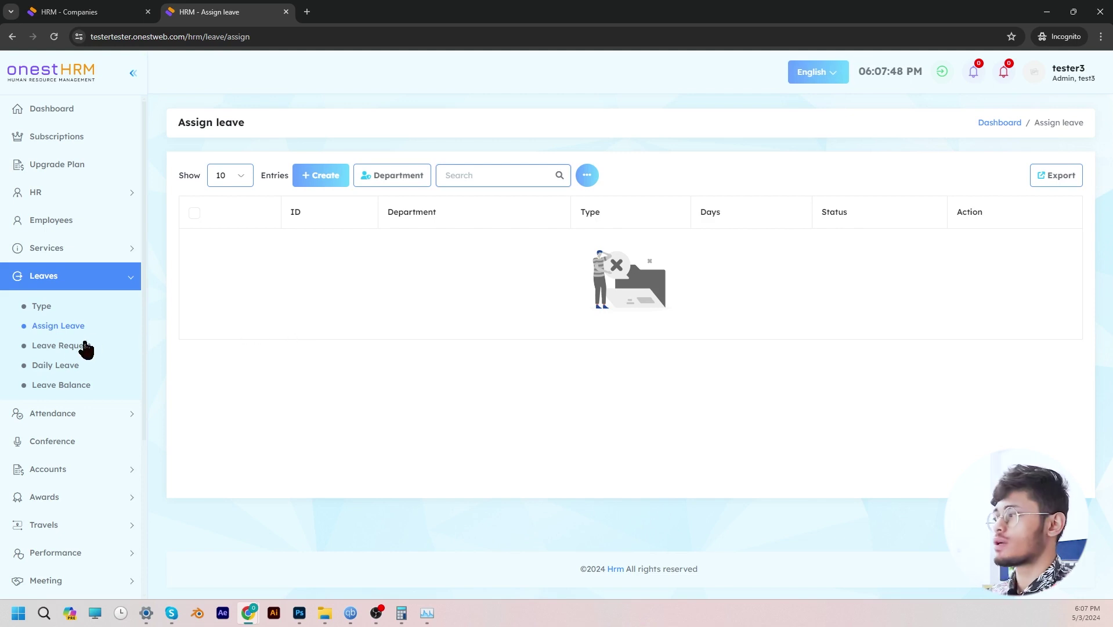
left_click(25, 352)
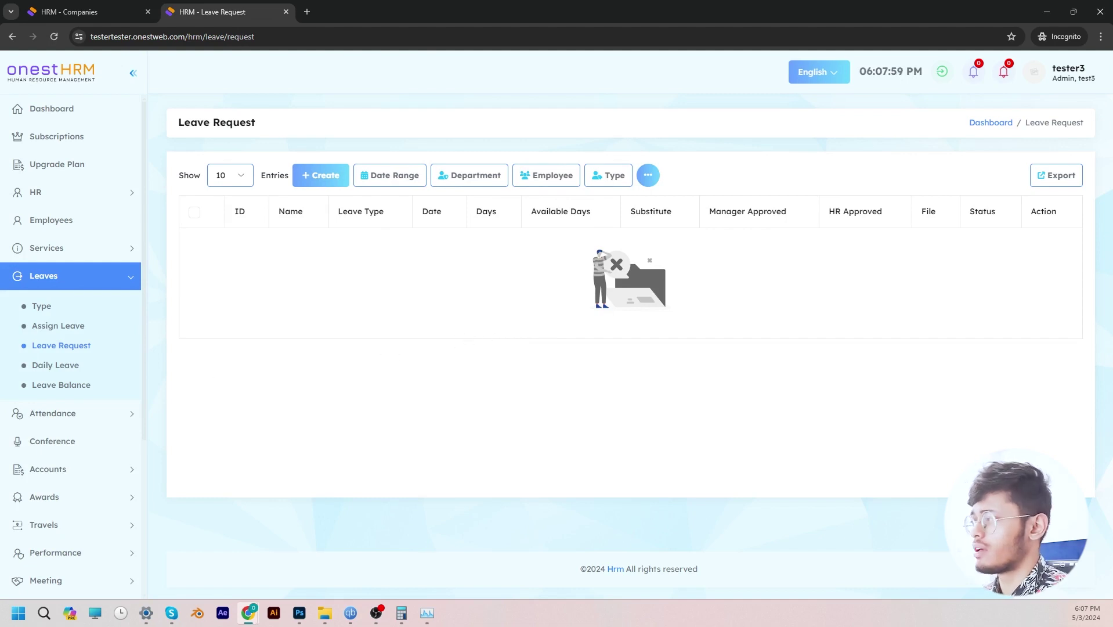
left_click(53, 366)
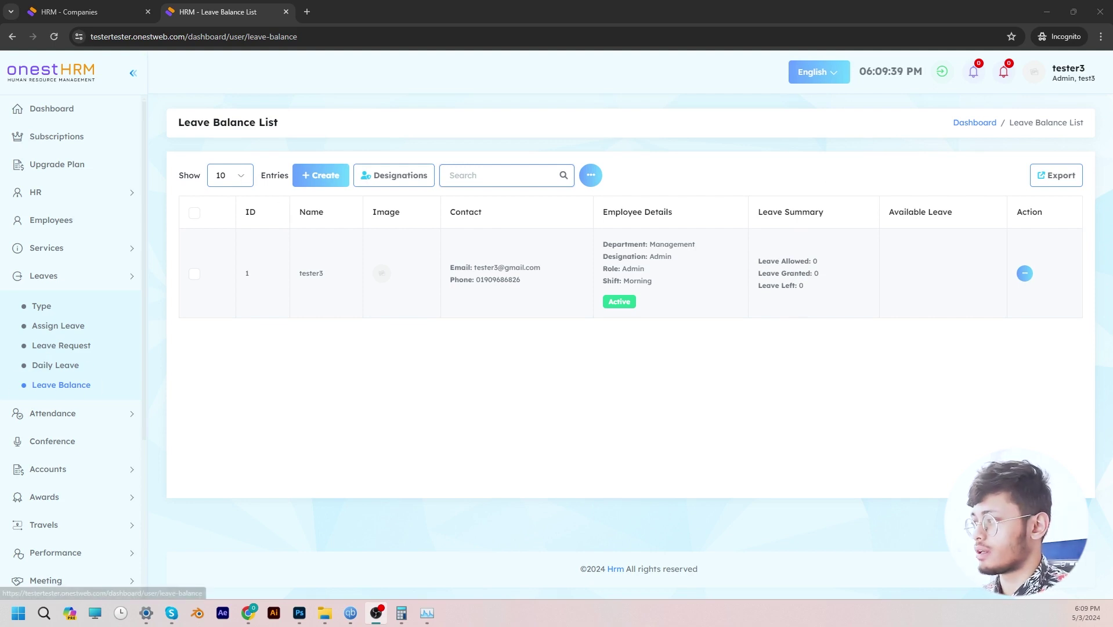
View the empty Conference List, then the empty Accounts list under Accounts
left_click(69, 413)
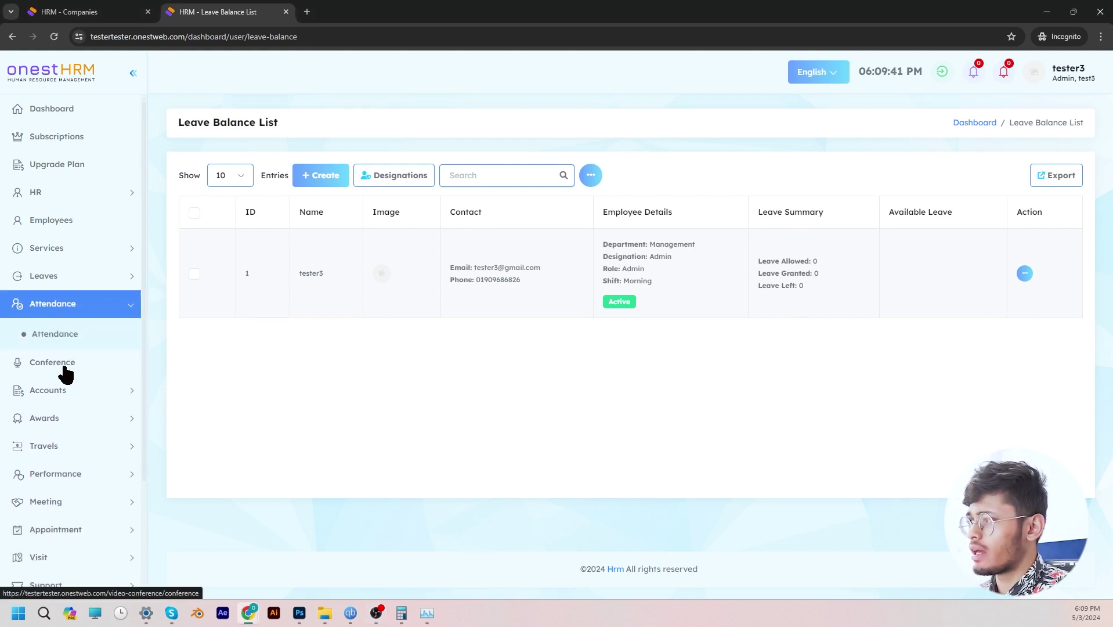
left_click(68, 366)
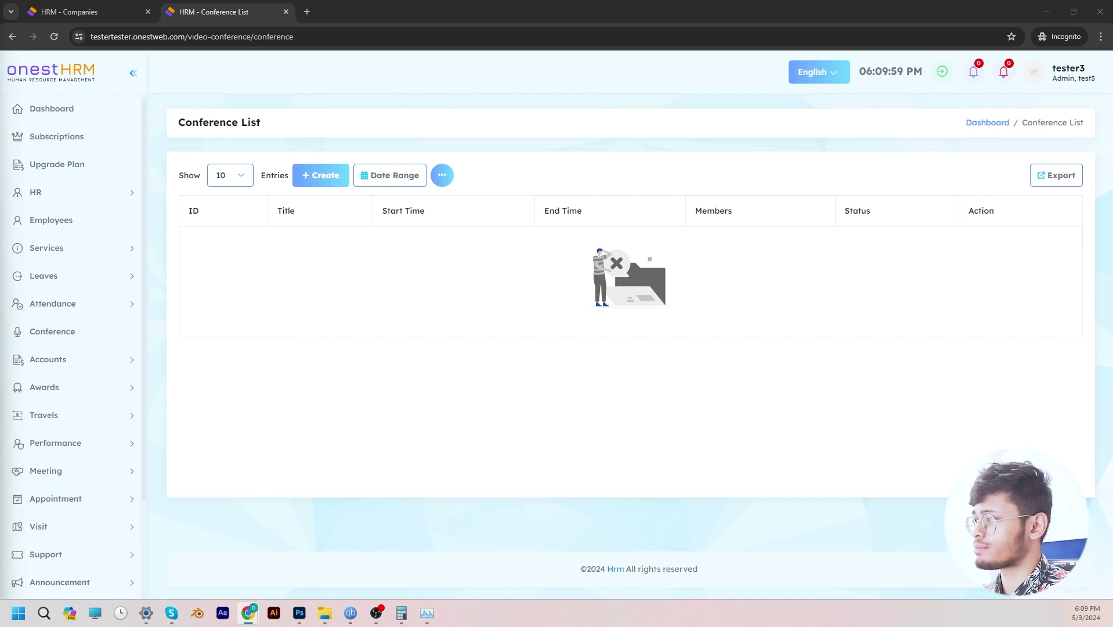
left_click(87, 367)
left_click(75, 390)
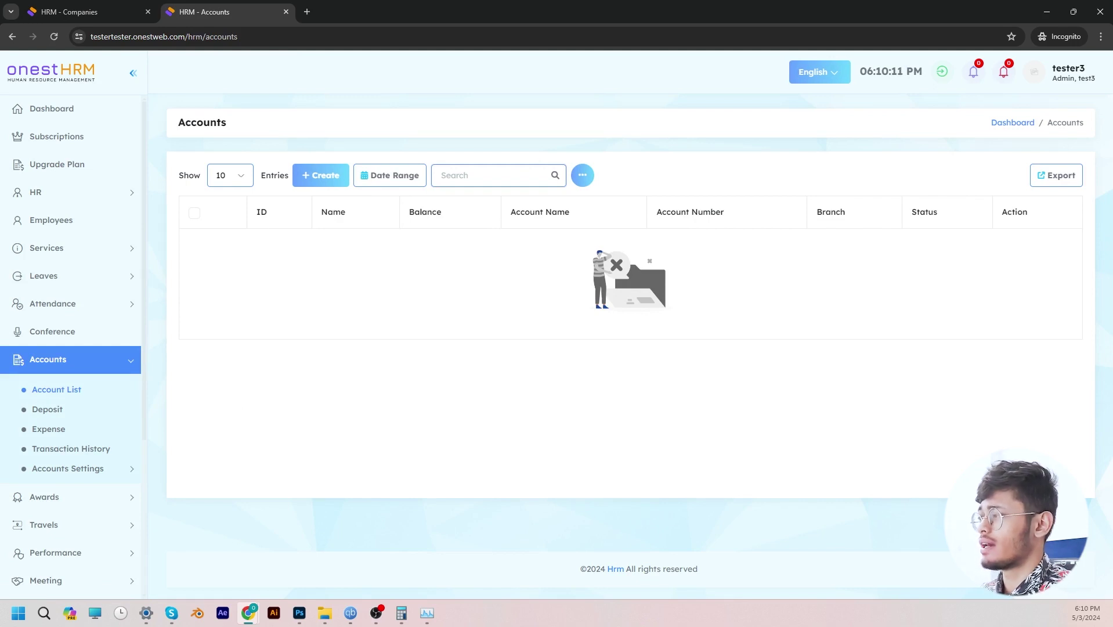
View the empty Deposit List, then the empty Expense List
left_click(54, 413)
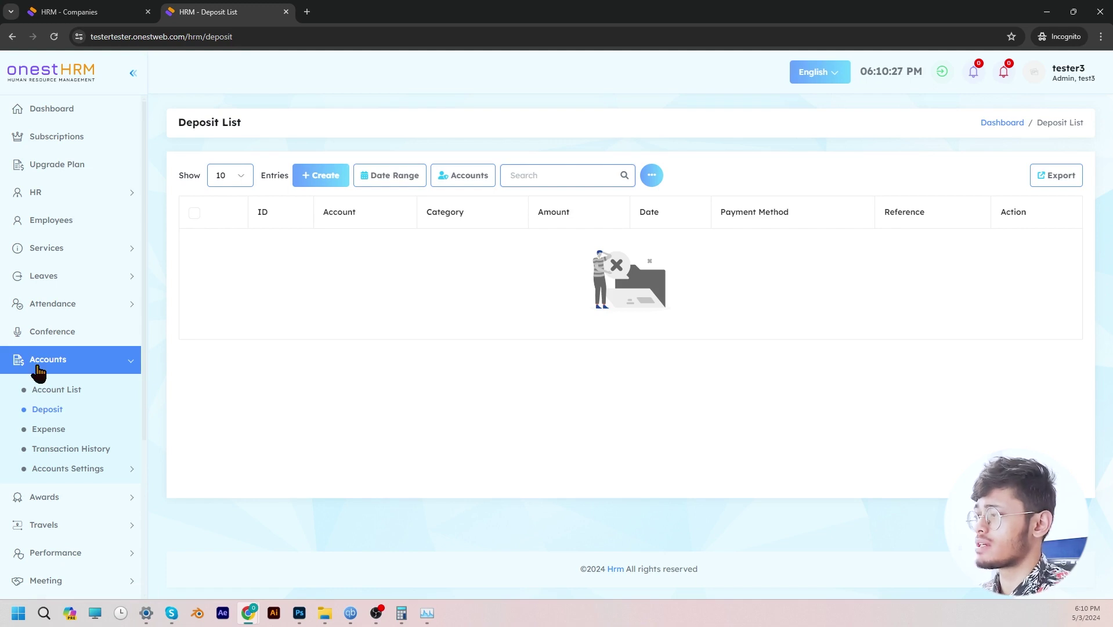
left_click(36, 433)
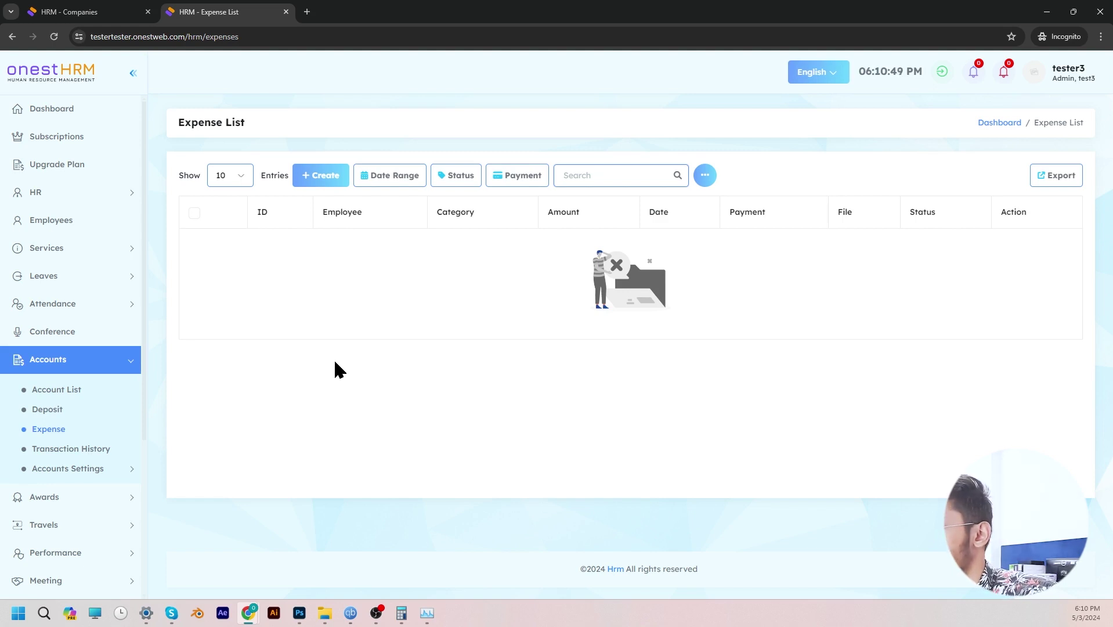
View Transaction History and reveal the Accounts Settings pages
left_click(75, 450)
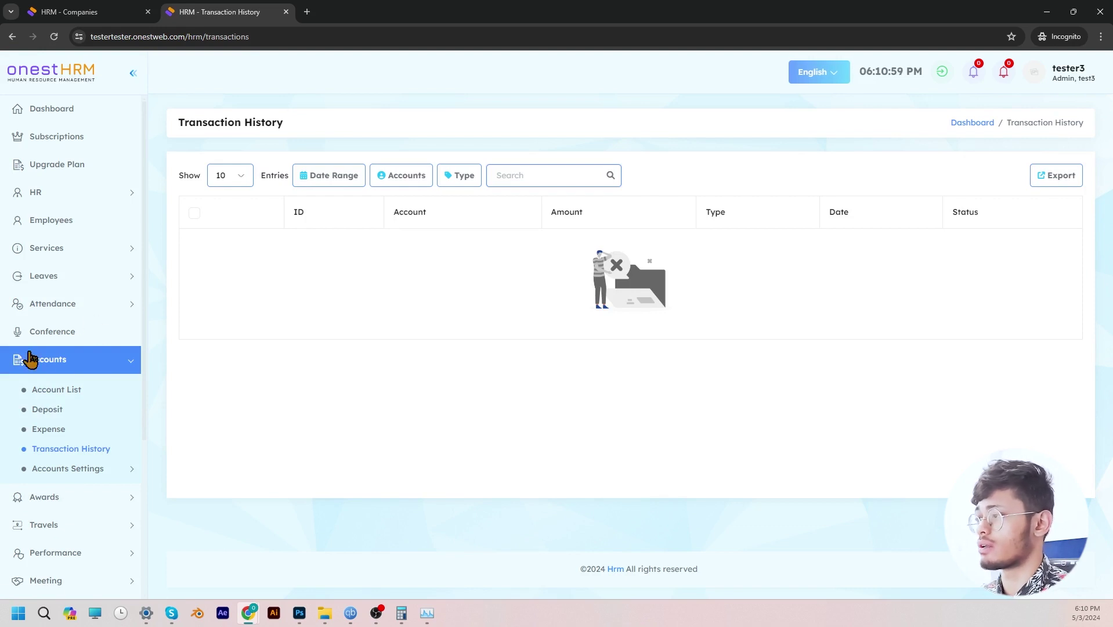
left_click(75, 468)
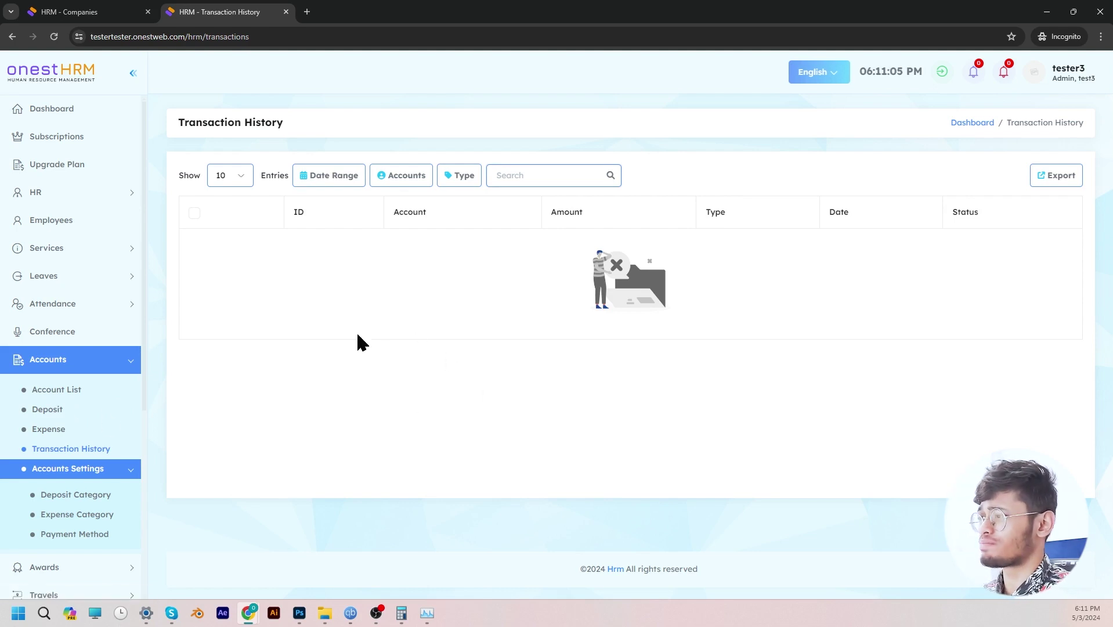
scroll(87, 464, "down", 2)
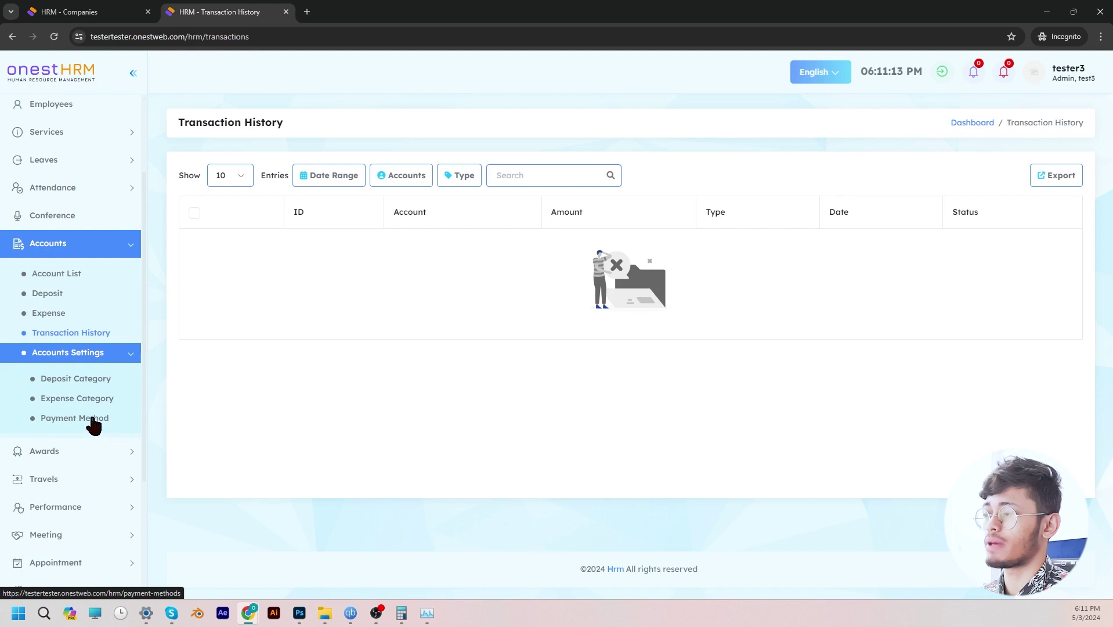
Check the Deposit Category, Expense Category and Payment Method pages, all empty
left_click(80, 381)
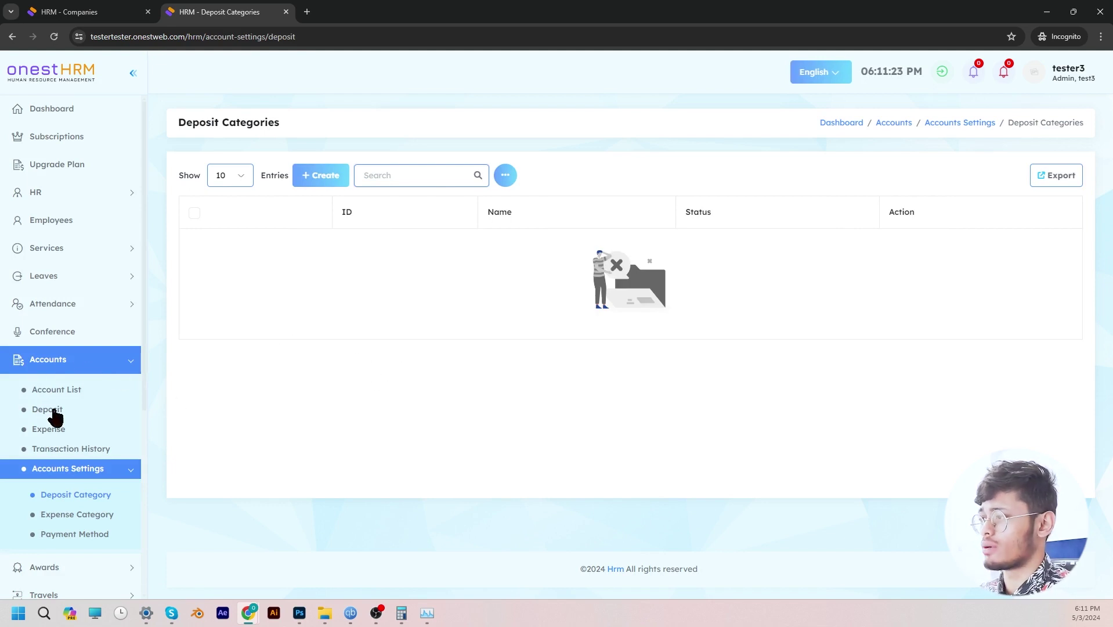
left_click(72, 516)
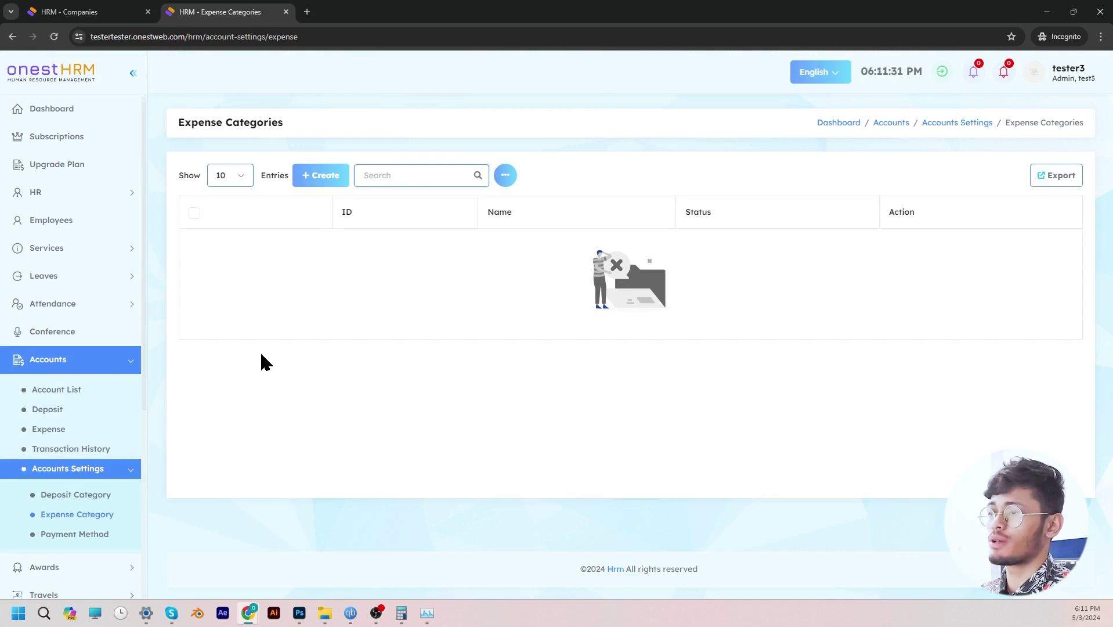
left_click(96, 538)
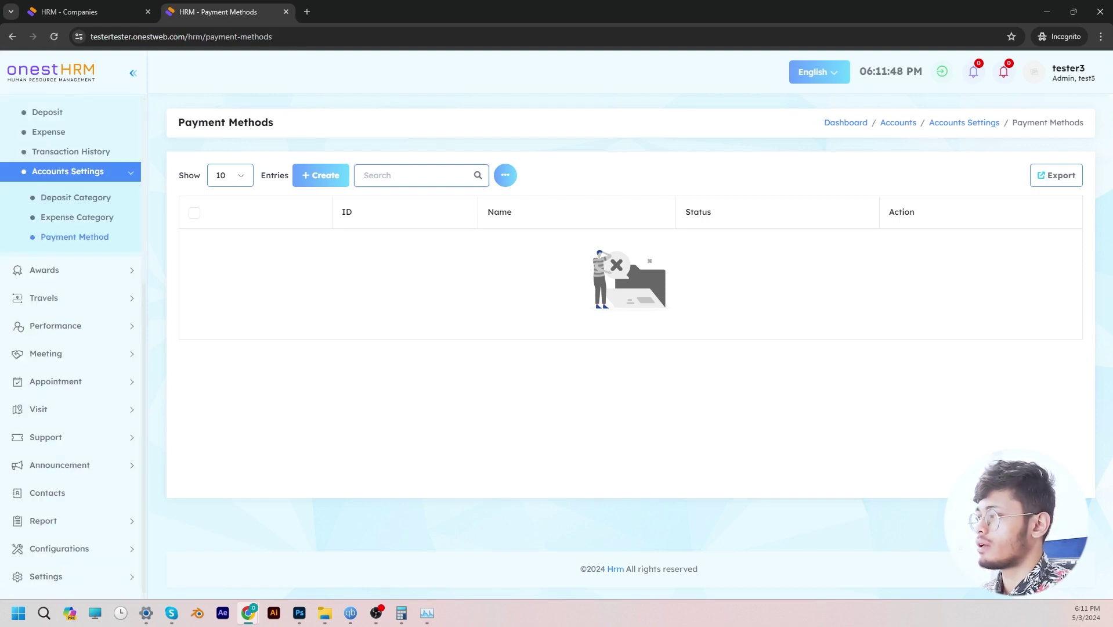
left_click(72, 281)
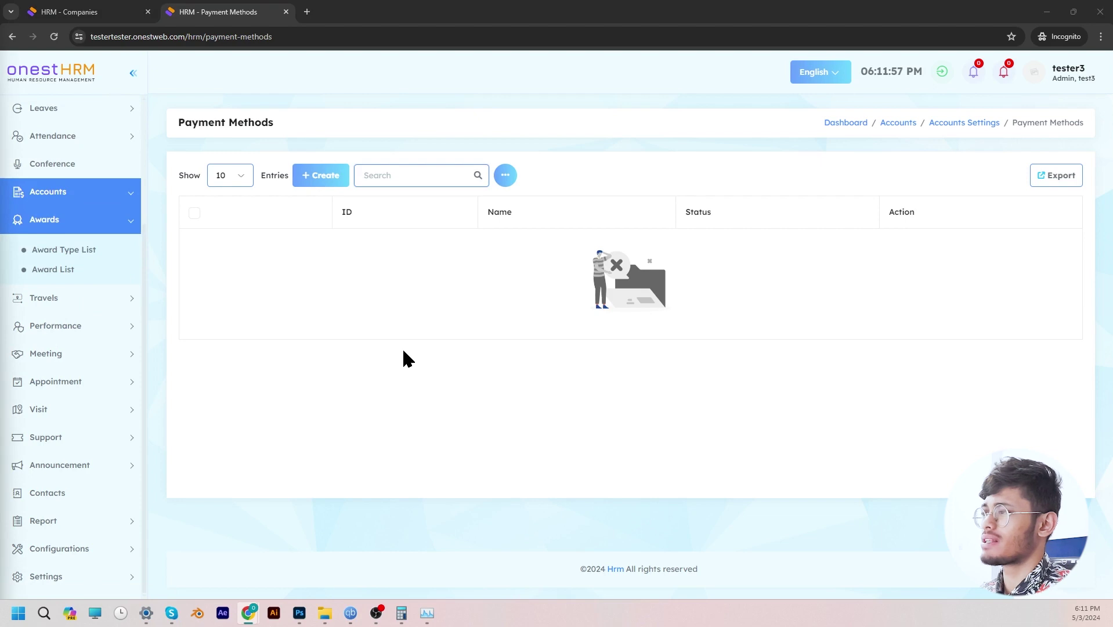
View the Award Type and Award lists, then open the Travel Type List under Travels
left_click(54, 251)
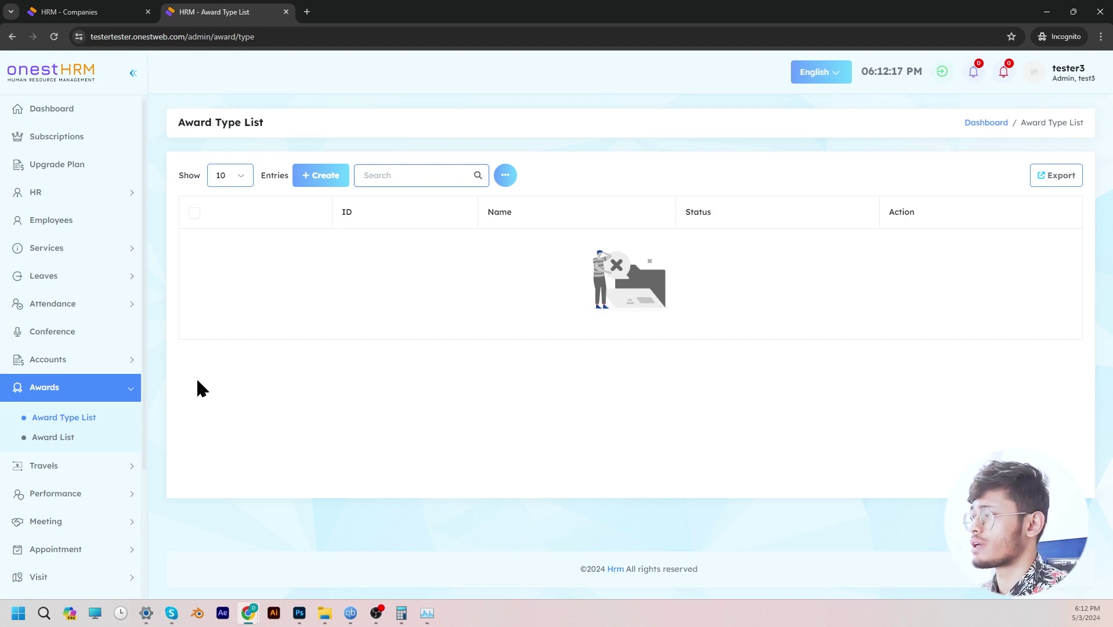
left_click(50, 441)
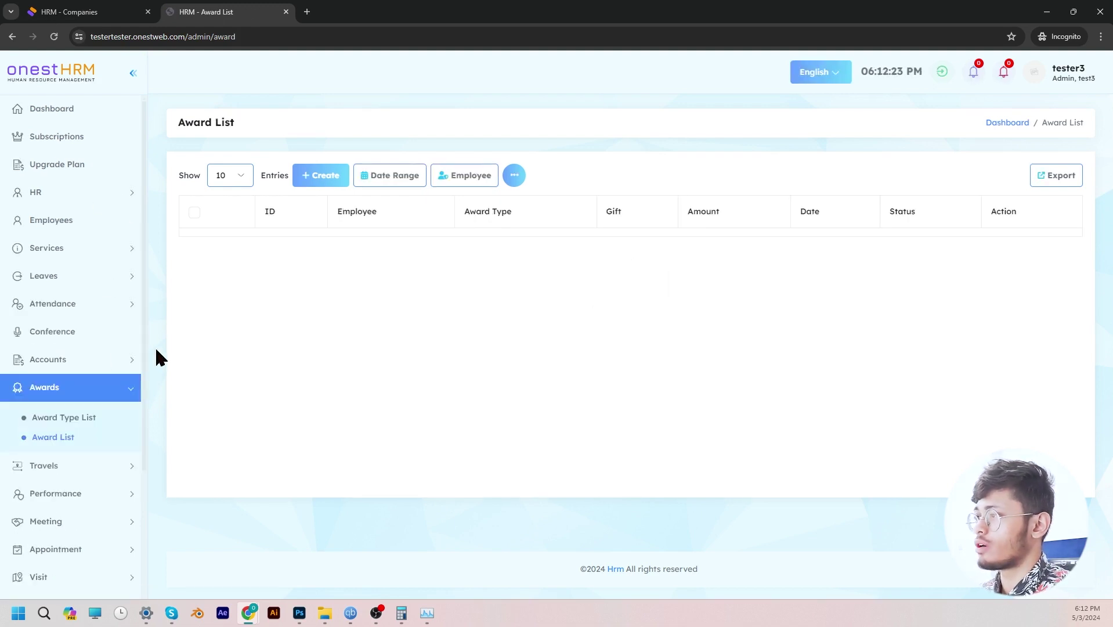
left_click(87, 485)
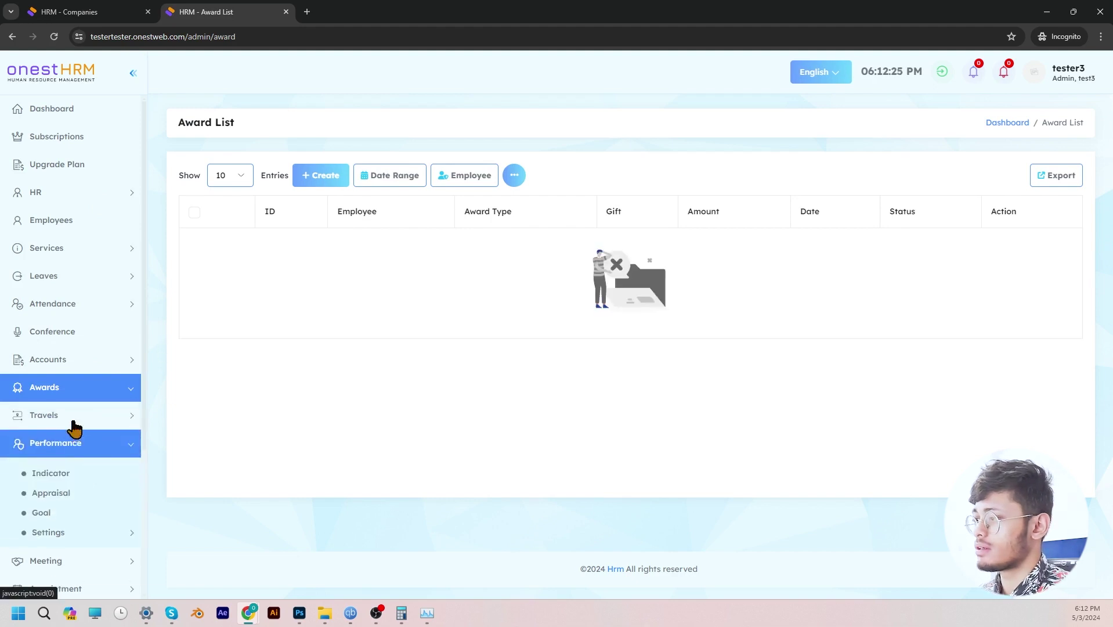
left_click(75, 423)
left_click(74, 448)
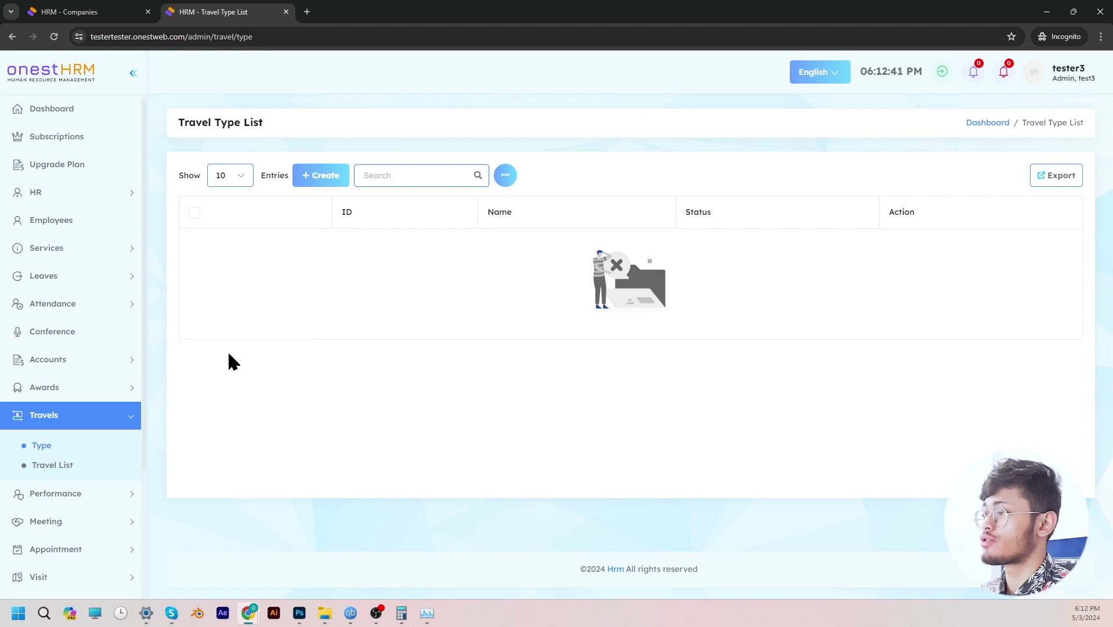
Open the empty Travel List, then expand the Performance and Meeting sections in the sidebar
left_click(65, 471)
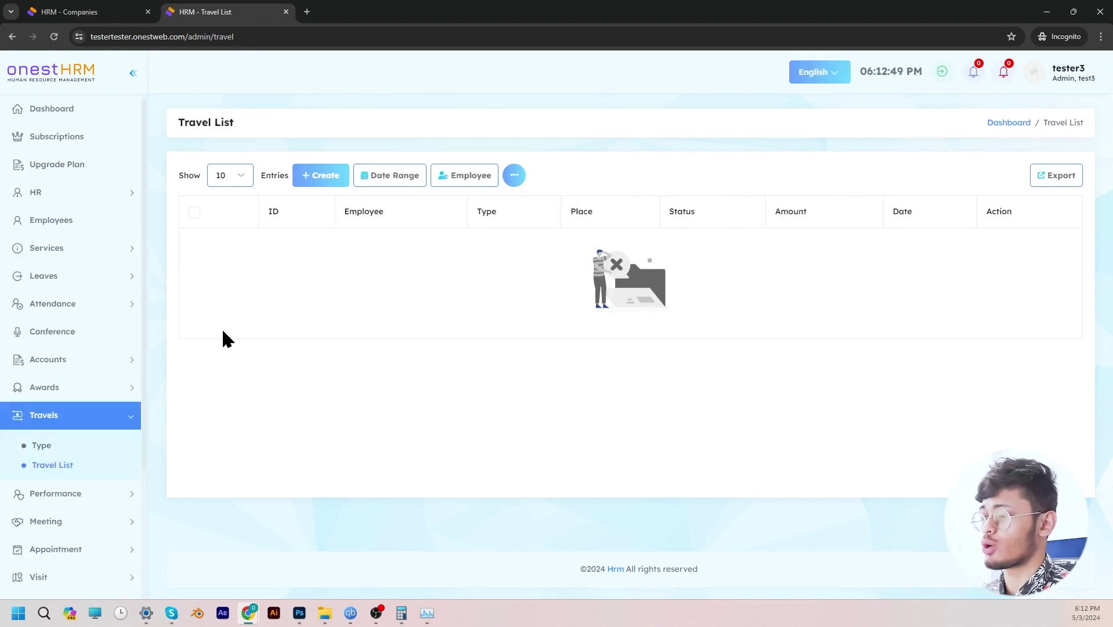
left_click(82, 495)
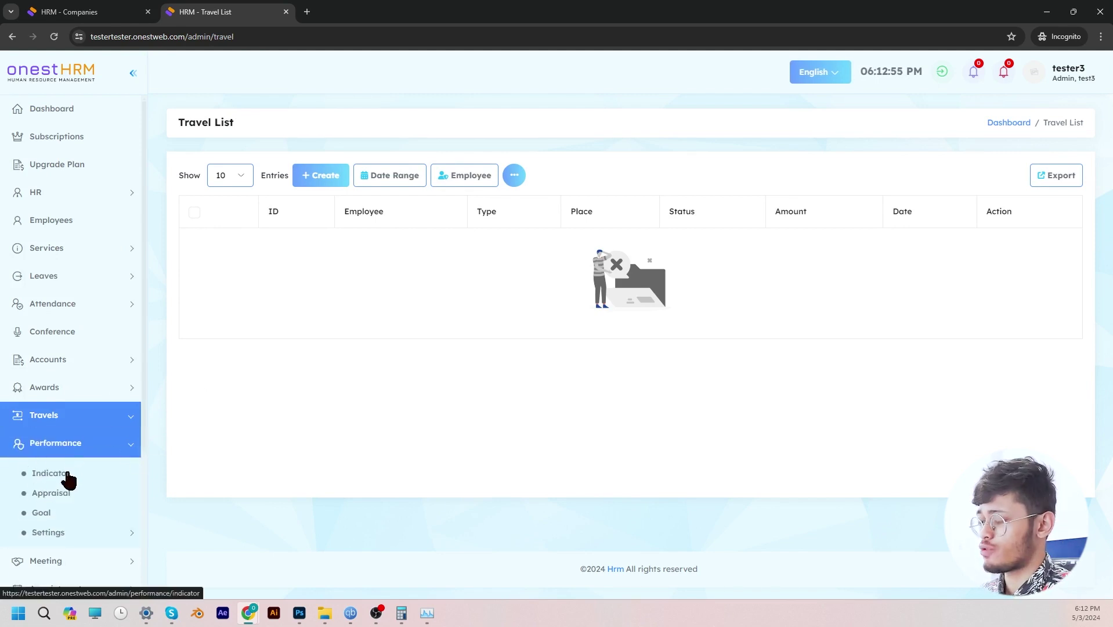
scroll(69, 480, "down", 2)
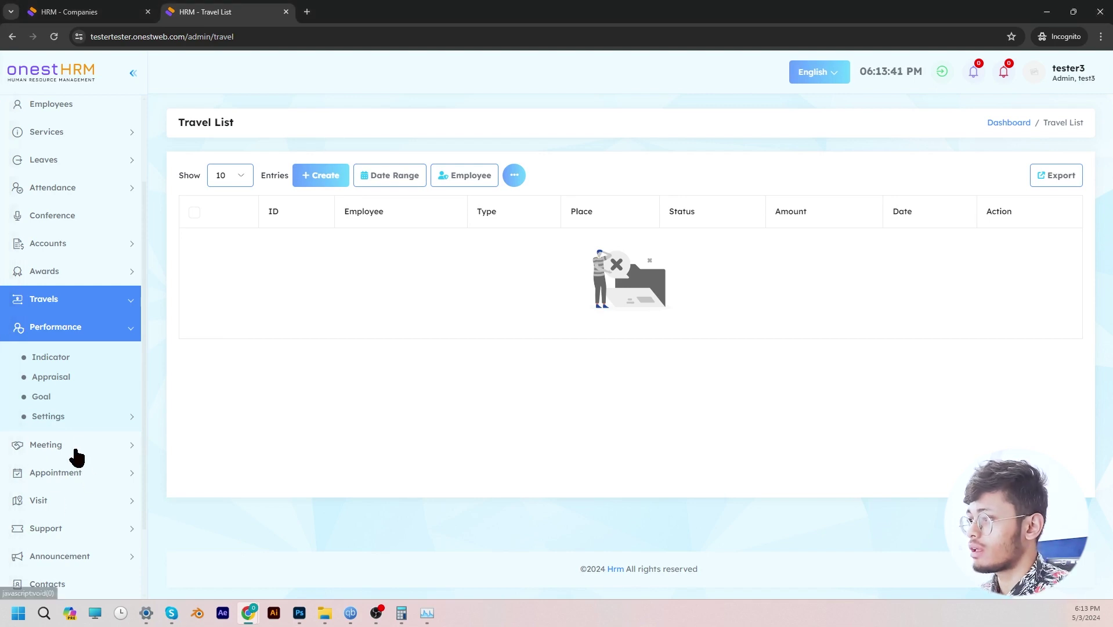
left_click(111, 448)
View the empty Meeting List, then open the Appointment List
left_click(85, 386)
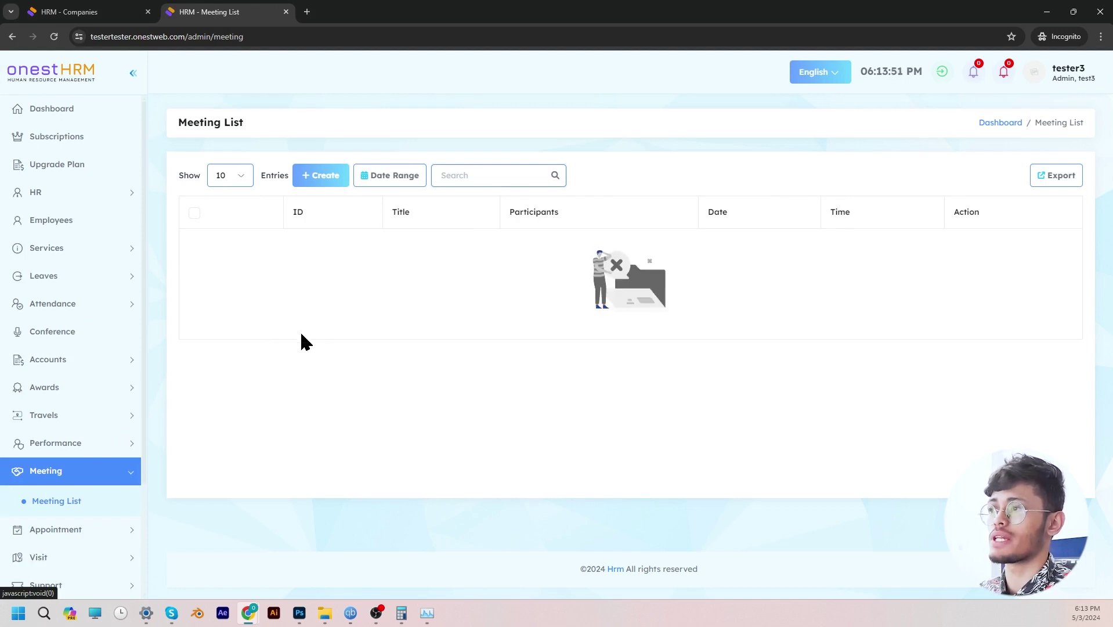
scroll(99, 438, "down", 1)
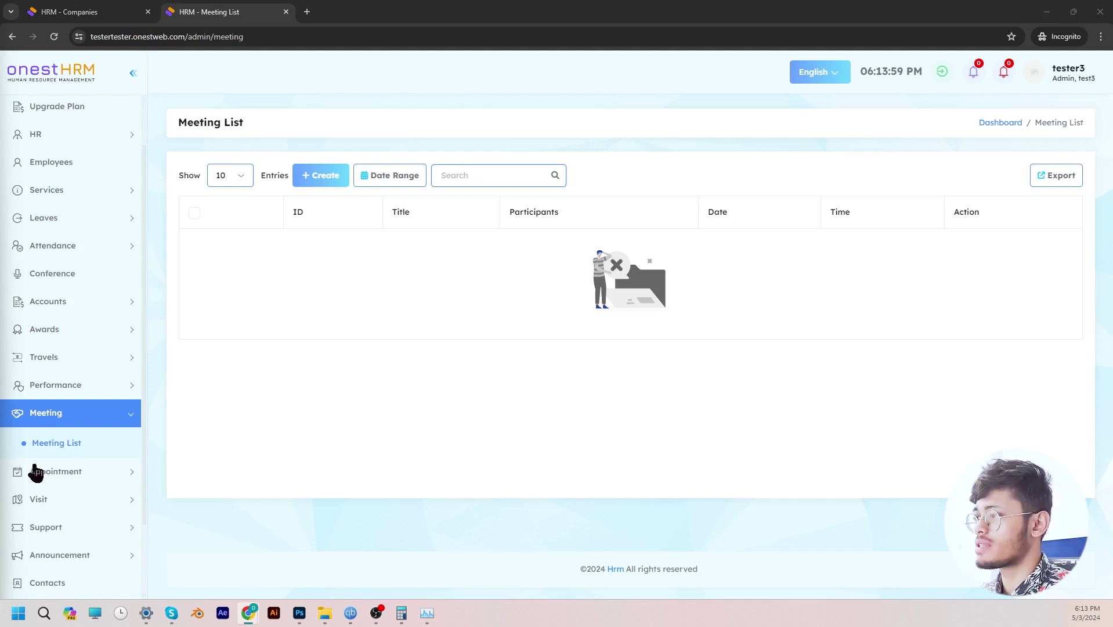
left_click(64, 471)
left_click(59, 479)
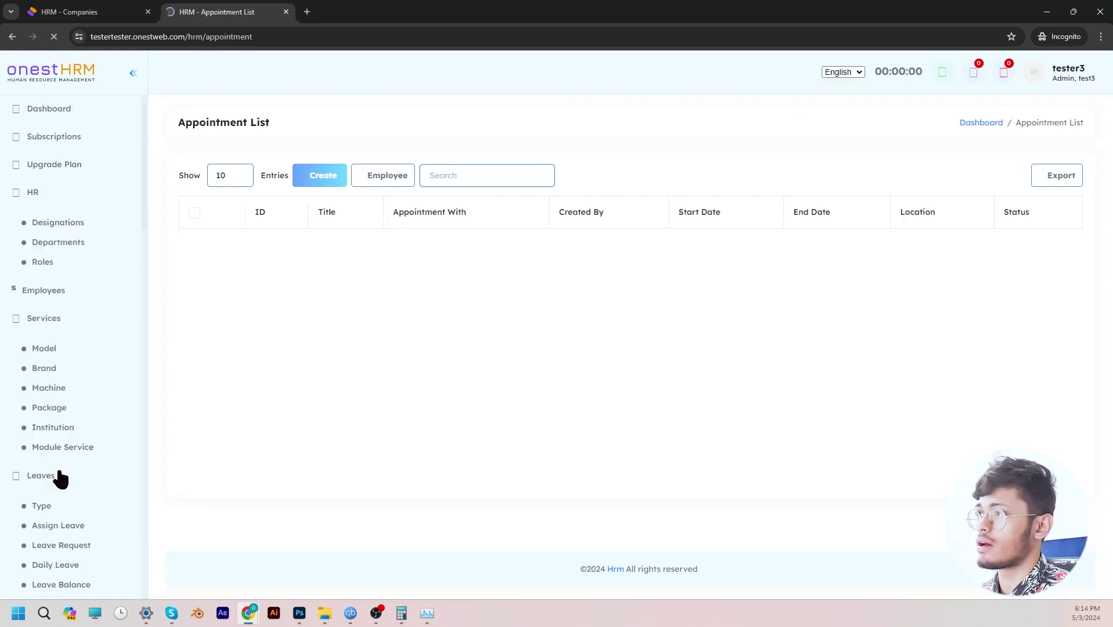
Expand the Visit and Support sections in the sidebar
scroll(95, 446, "down", 2)
left_click(93, 445)
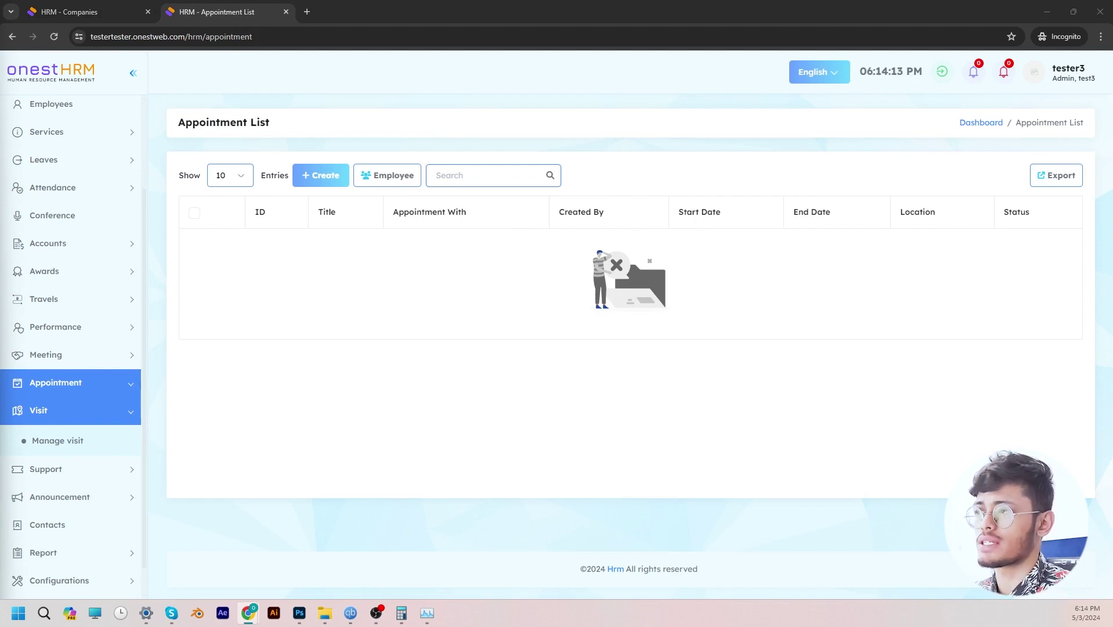
left_click(98, 469)
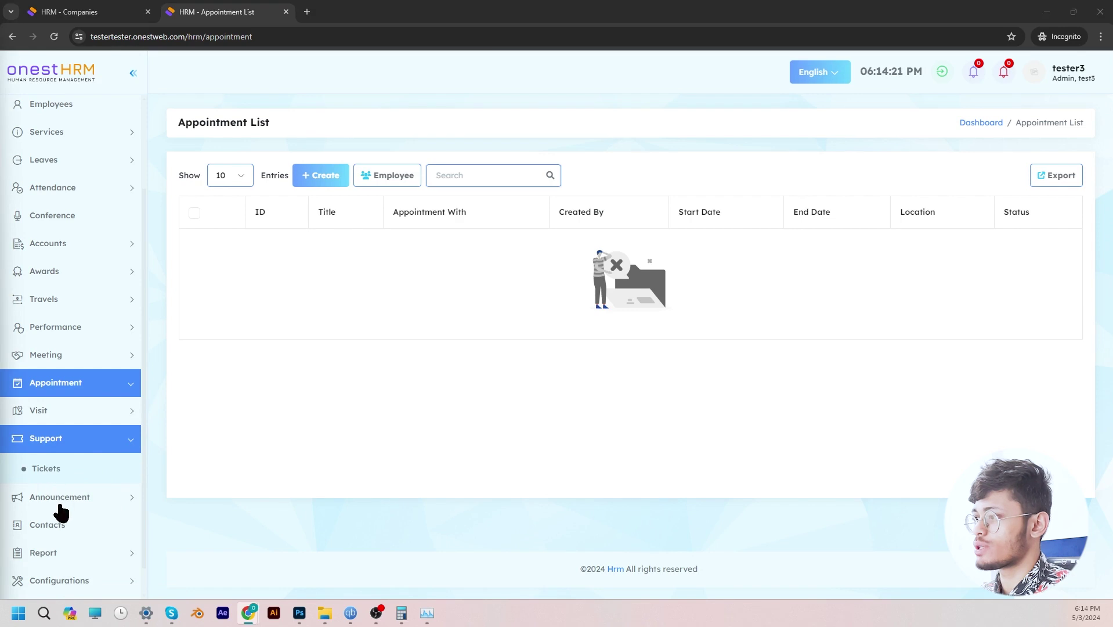
Check the empty Support ticket list, then open the Notice List under Announcement
left_click(53, 470)
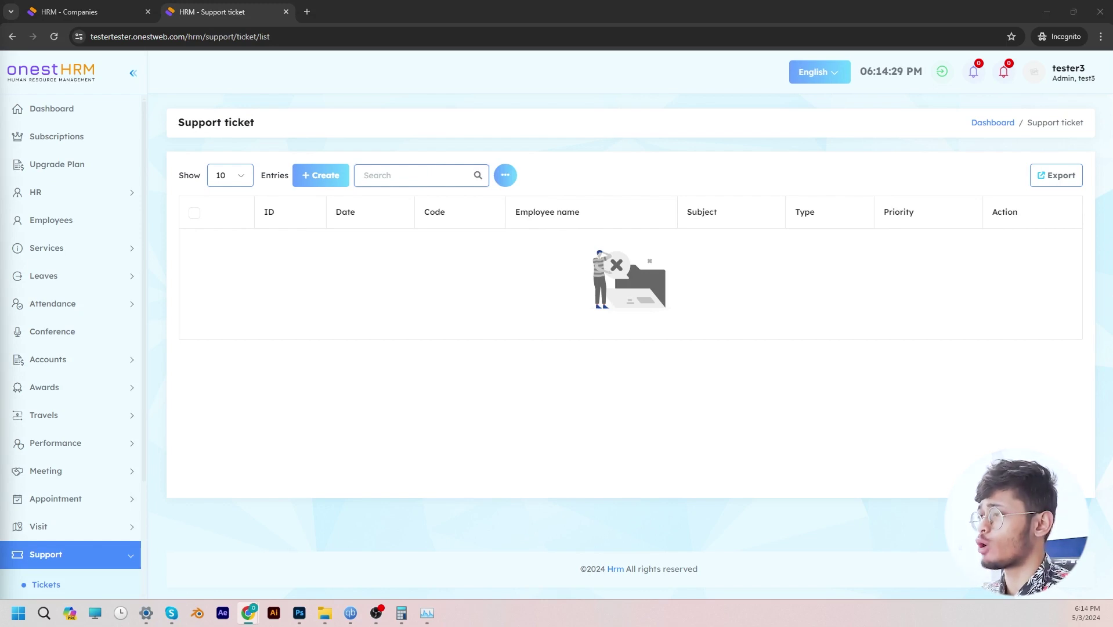
scroll(80, 455, "down", 3)
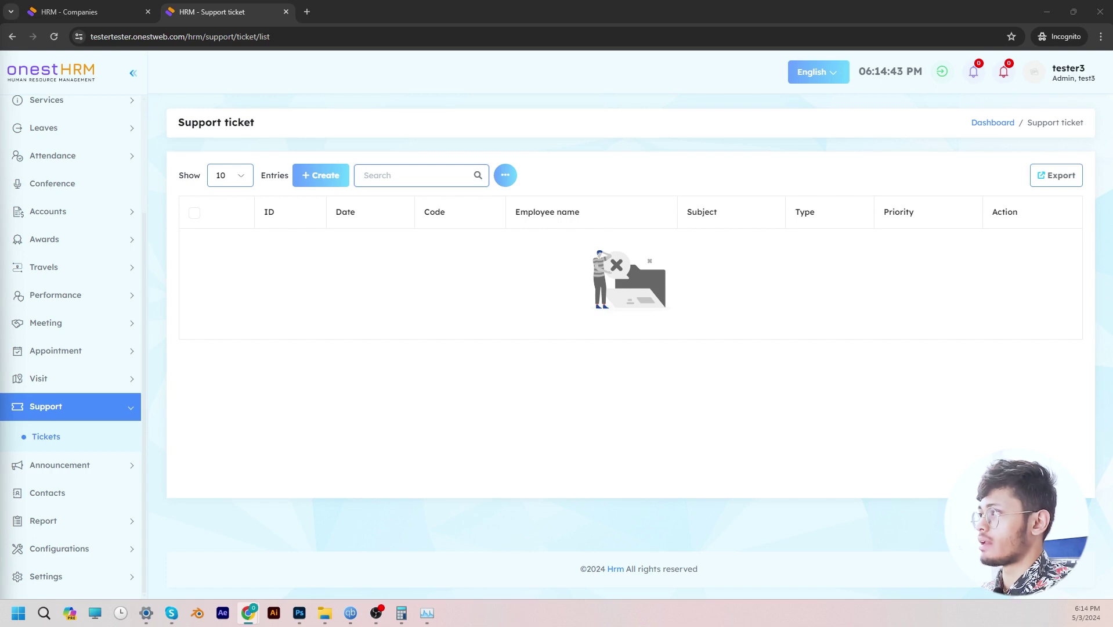
left_click(27, 468)
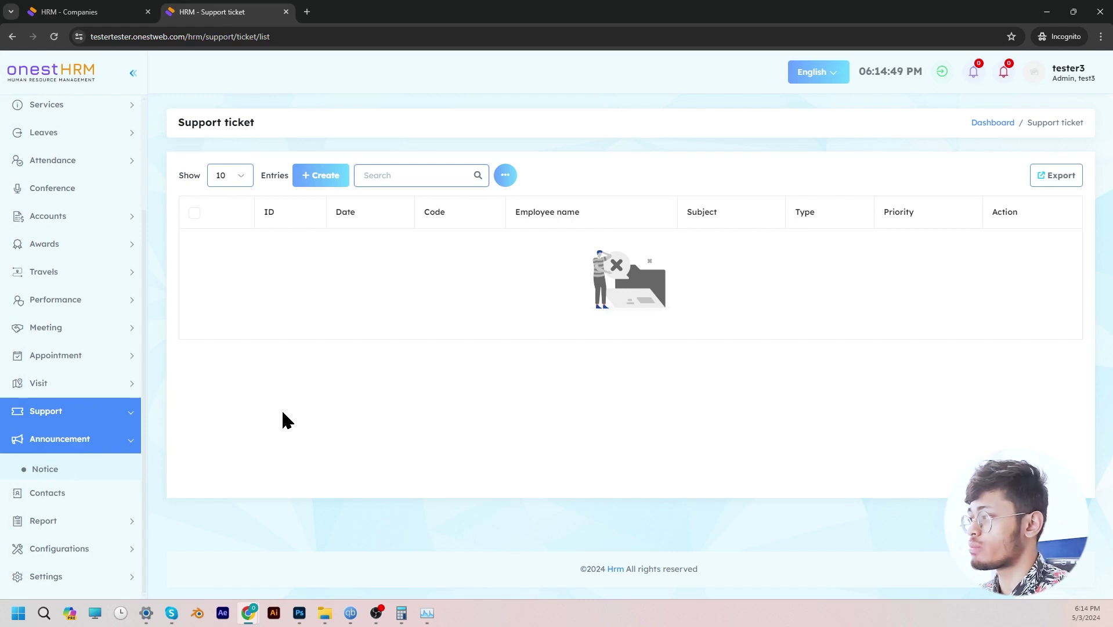
left_click(81, 469)
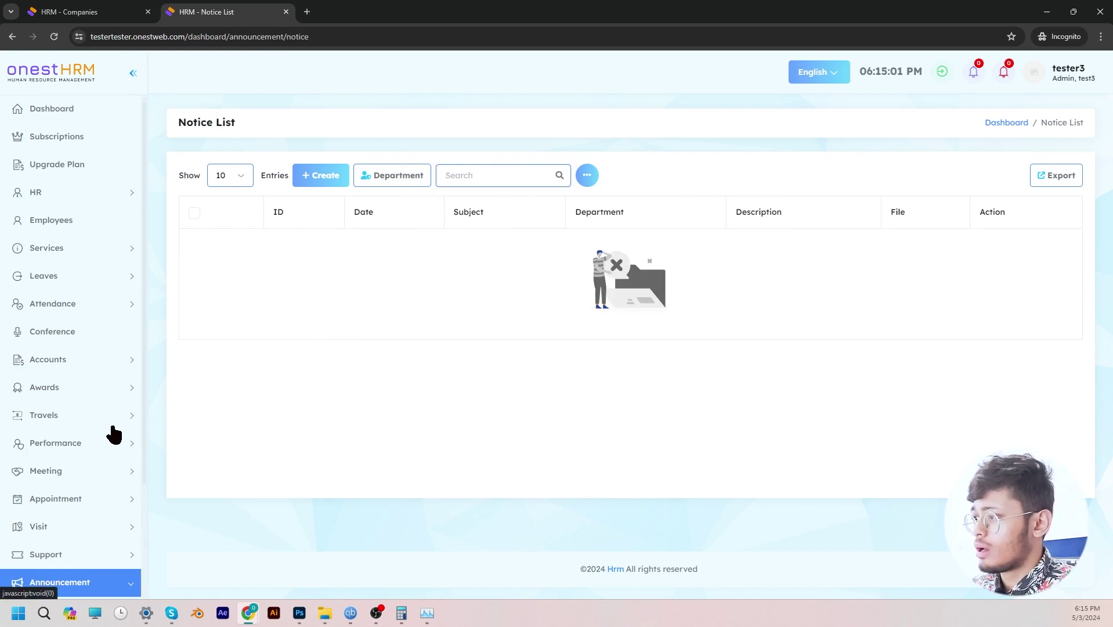
scroll(88, 459, "down", 5)
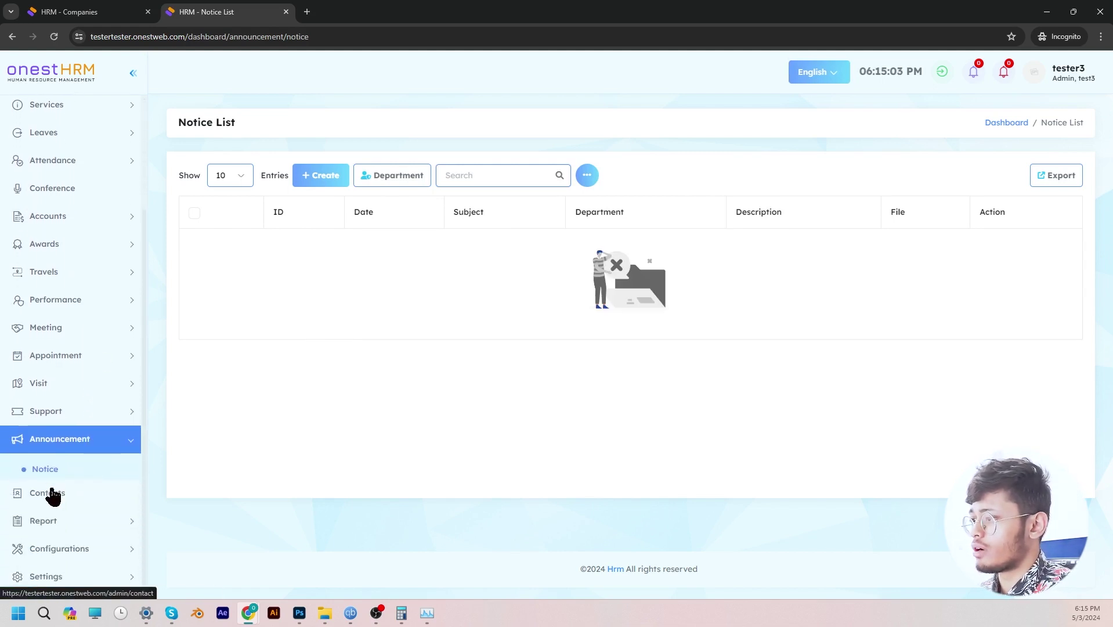
View the Contacts list, expand Report, and open the Live Location Tracking map
left_click(50, 492)
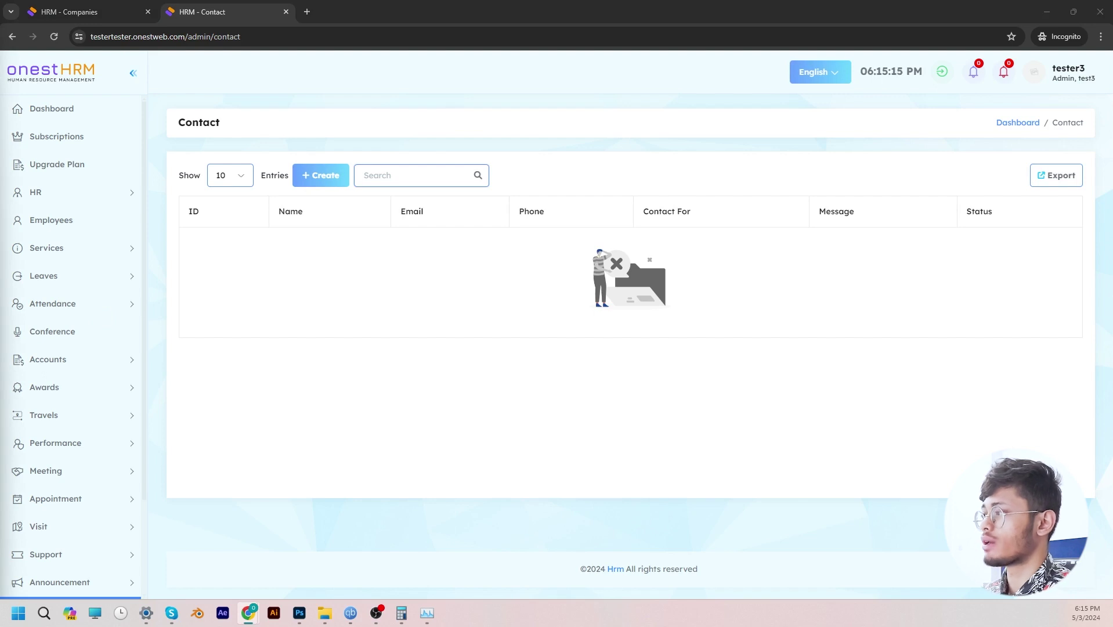
scroll(80, 465, "down", 3)
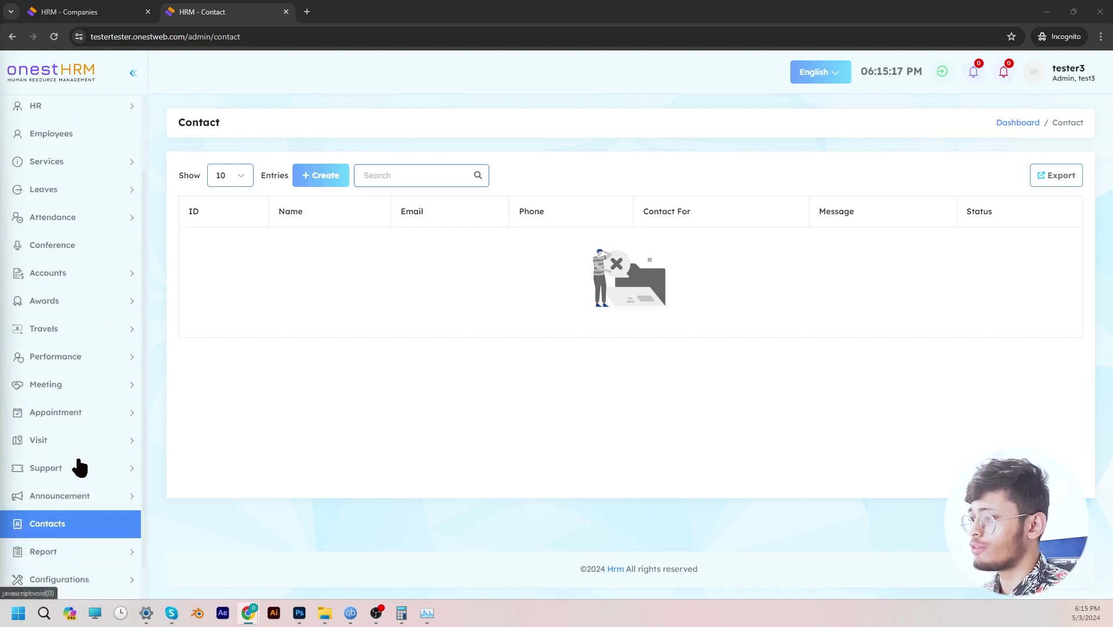
left_click(54, 525)
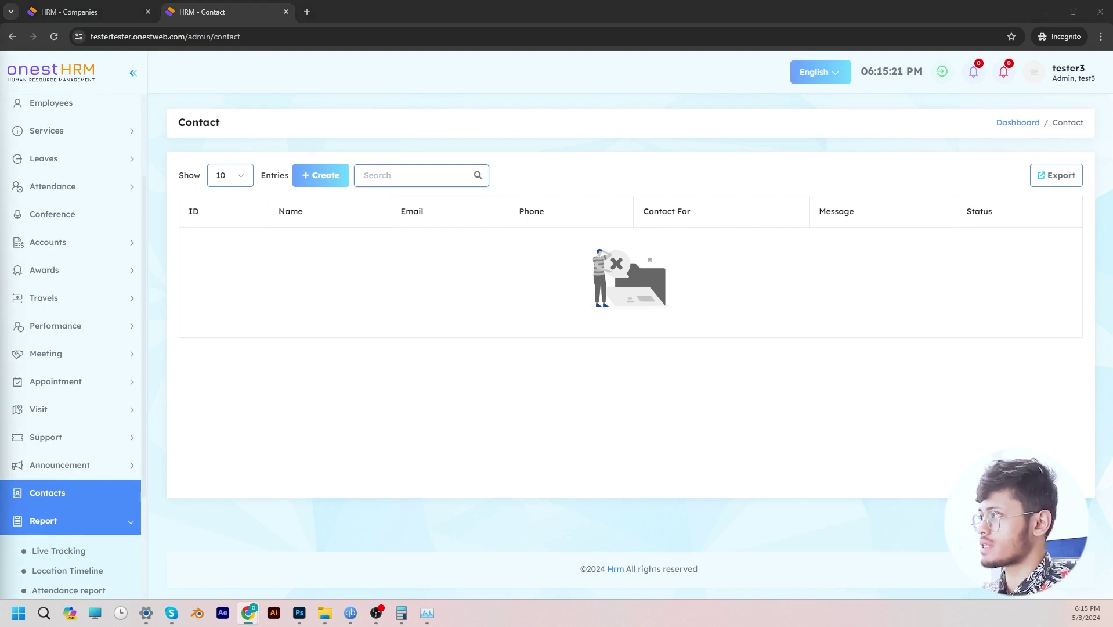
scroll(102, 373, "down", 2)
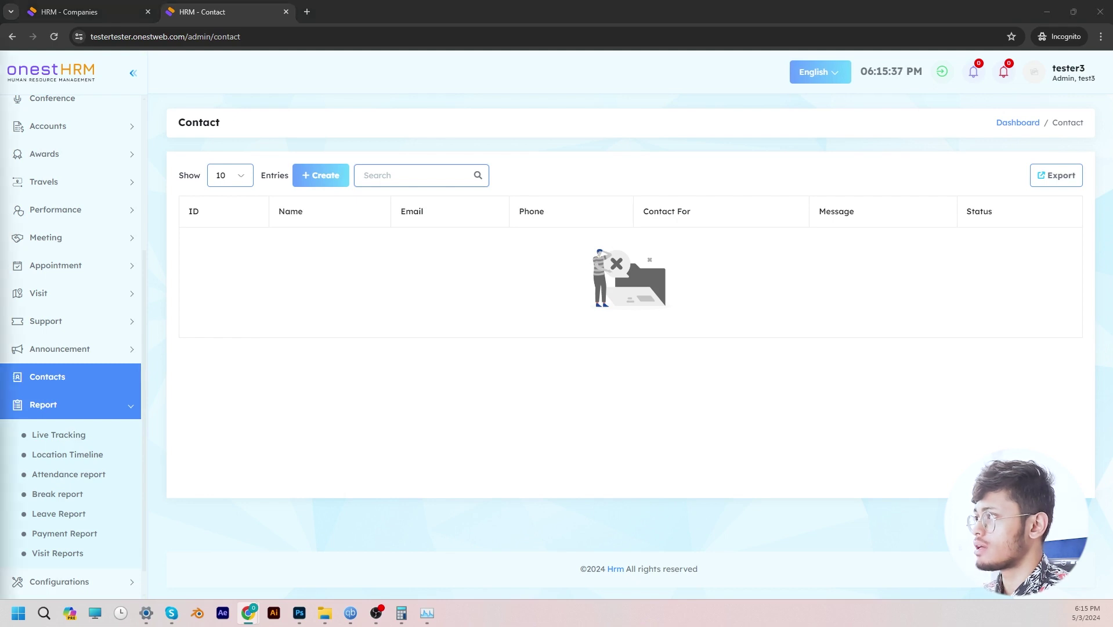
left_click(61, 439)
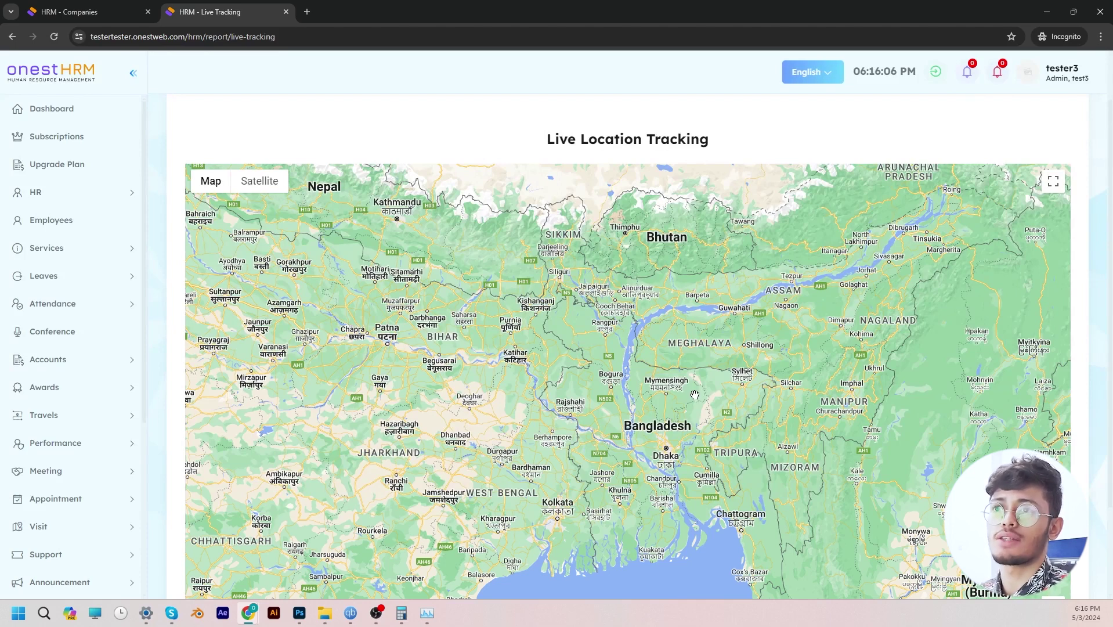
Look over the Live Location Tracking map, then open the empty Attendance History report
scroll(521, 506, "down", 3)
scroll(526, 485, "up", 5)
scroll(57, 476, "down", 4)
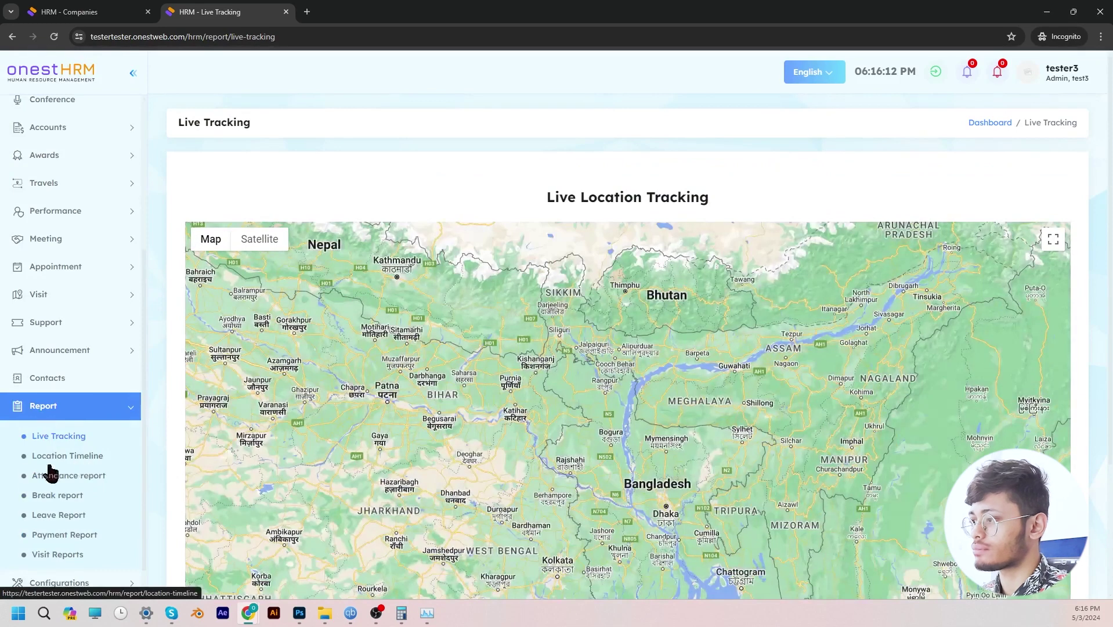
left_click(73, 480)
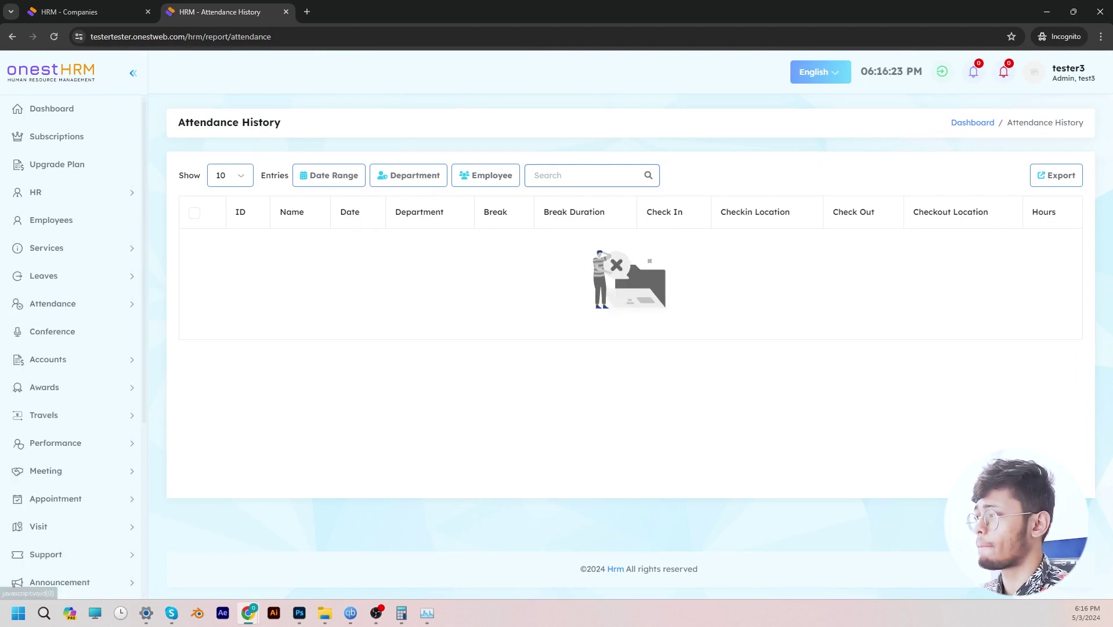
scroll(124, 432, "down", 5)
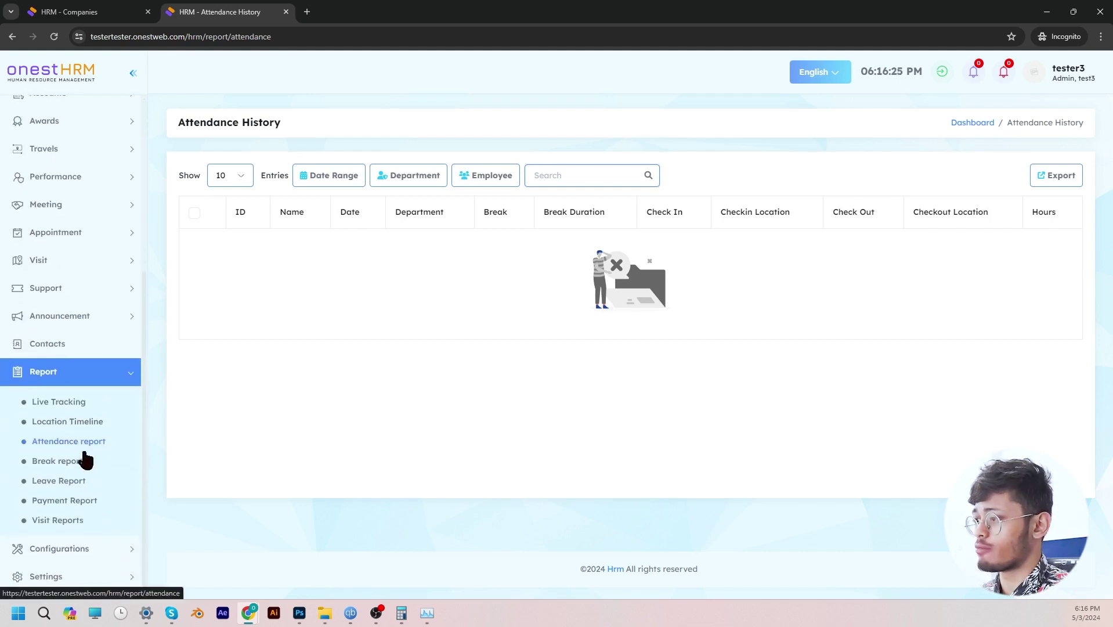
View the Break report and try the Payment Report, dismissing its Access Denied message
left_click(64, 463)
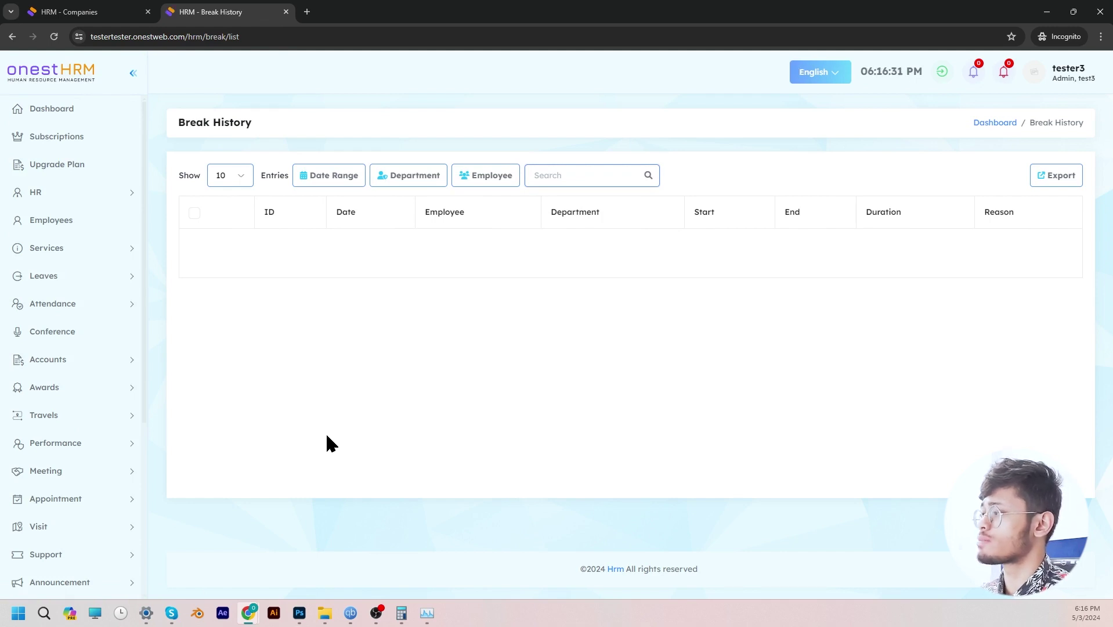
scroll(123, 466, "down", 1)
scroll(123, 466, "down", 5)
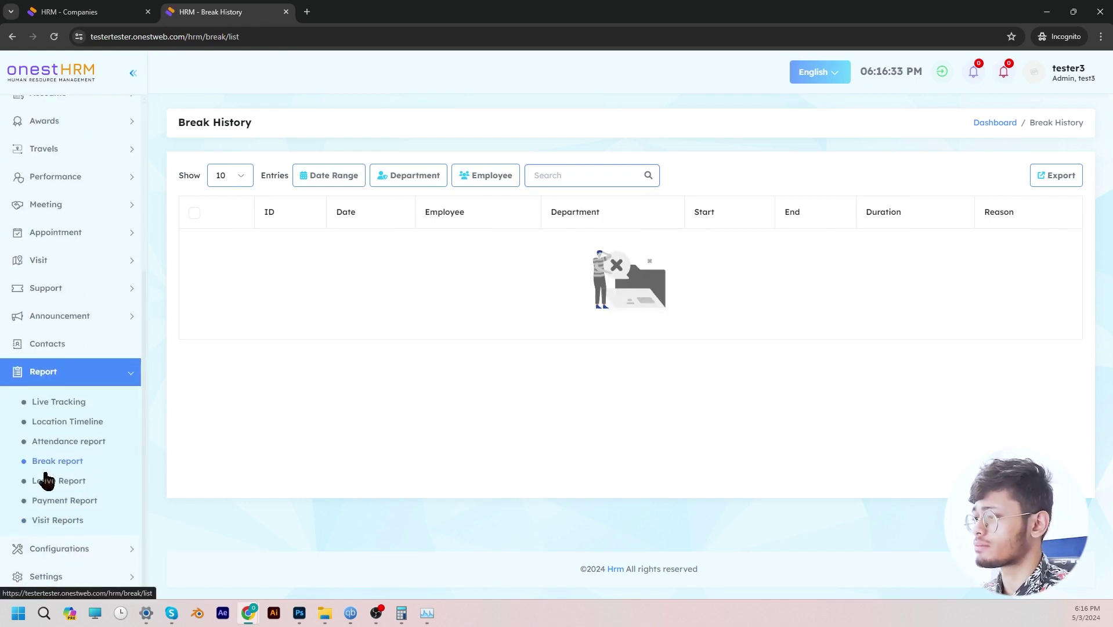
left_click(55, 506)
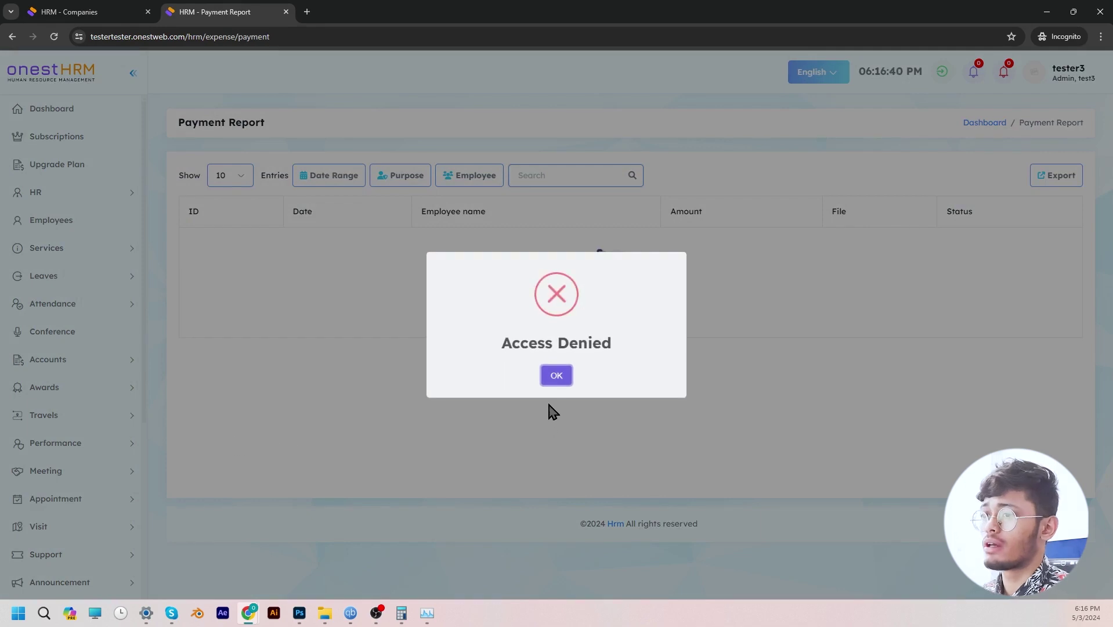
left_click(554, 374)
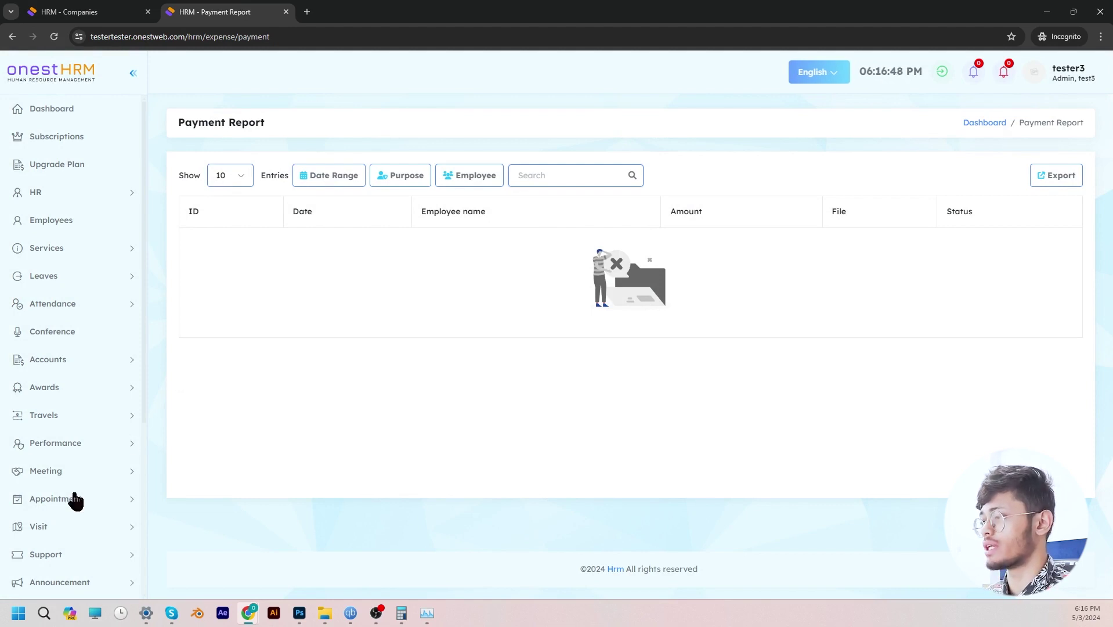
View the Leave Report and Visit Reports, then expand Configurations in the sidebar
scroll(75, 497, "down", 5)
left_click(41, 477)
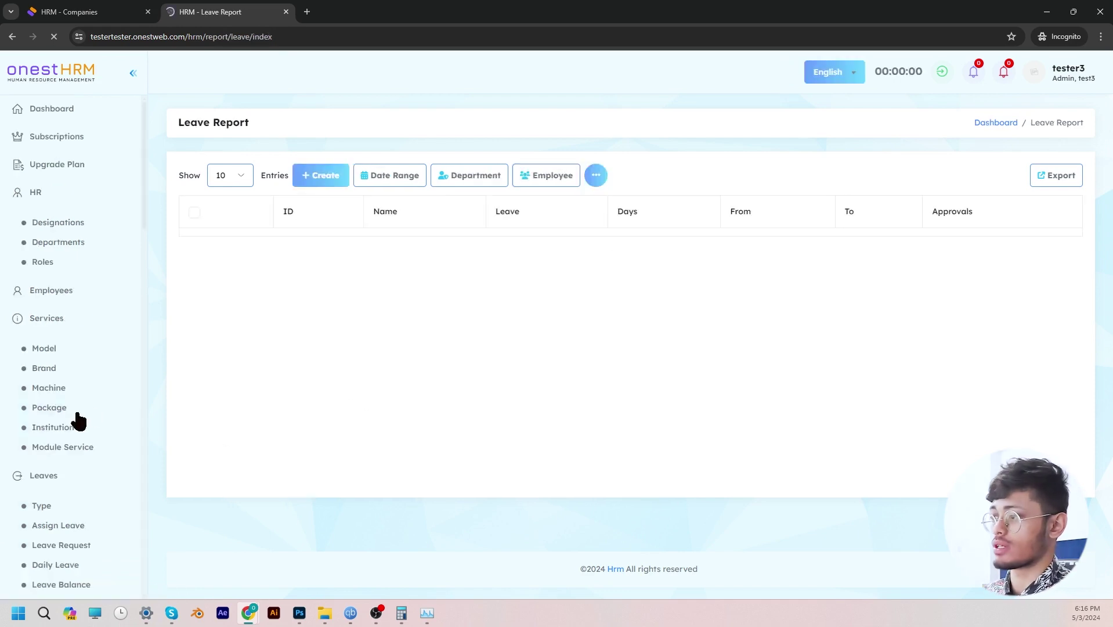
scroll(90, 427, "down", 5)
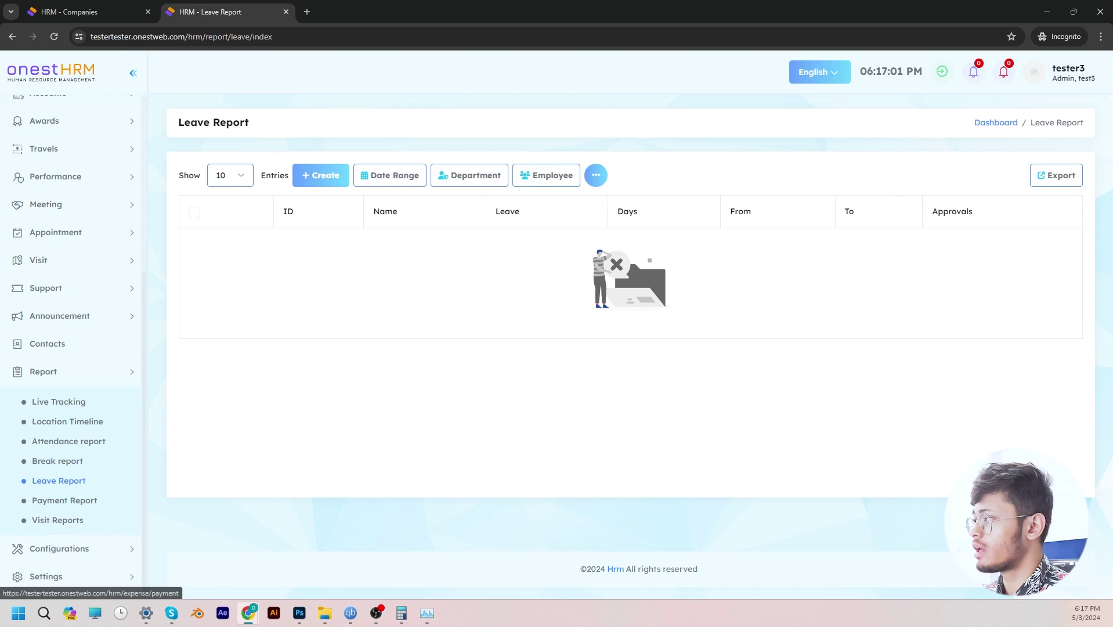
left_click(79, 525)
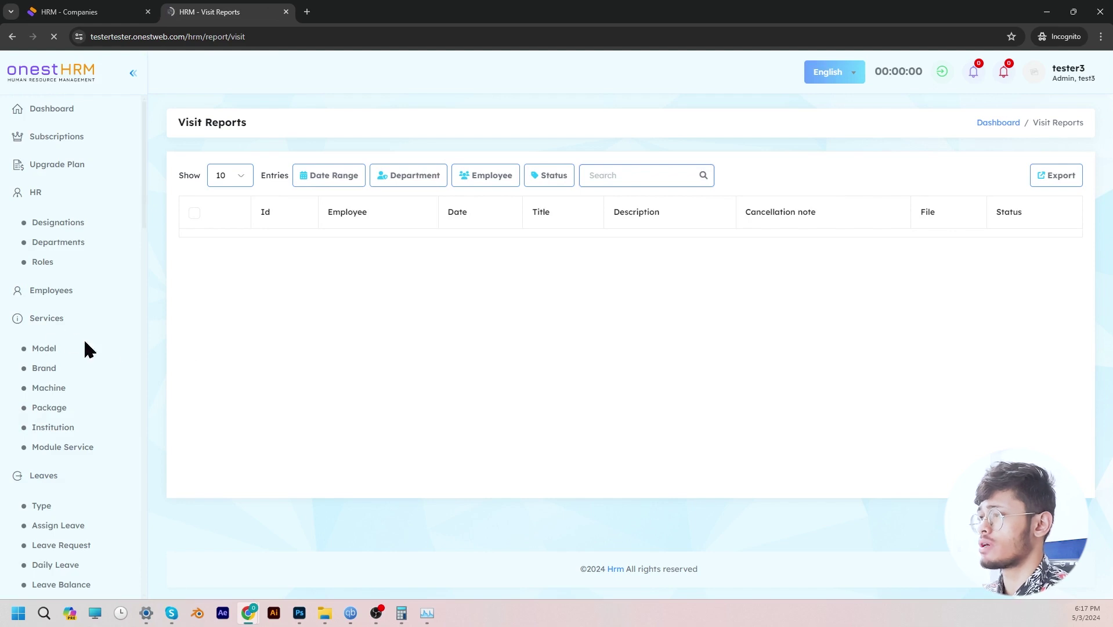
scroll(76, 419, "down", 2)
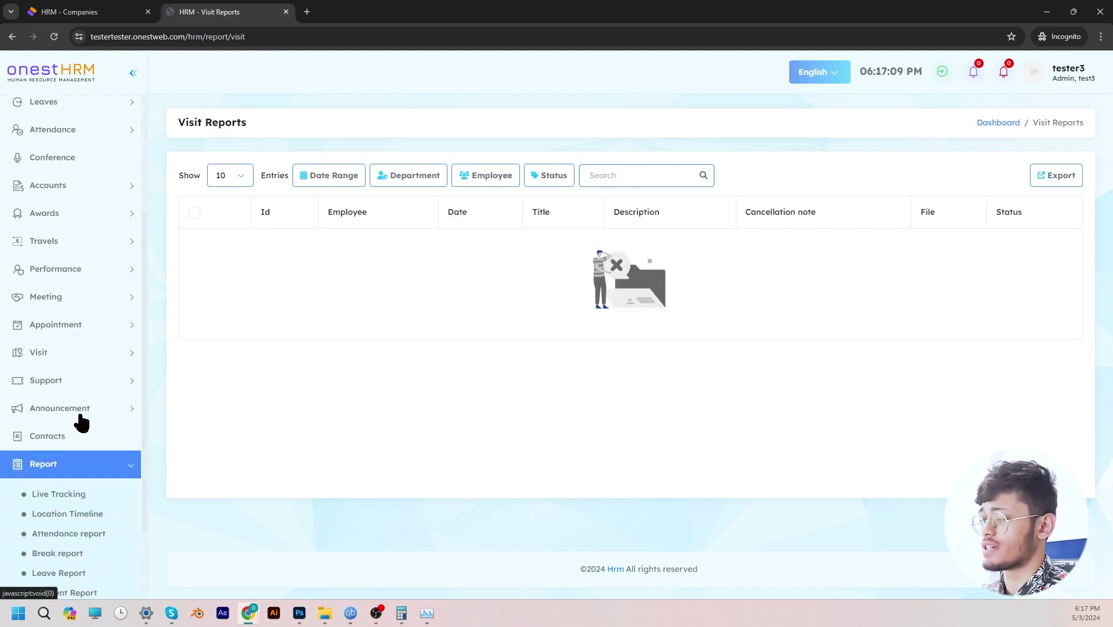
scroll(81, 422, "down", 1)
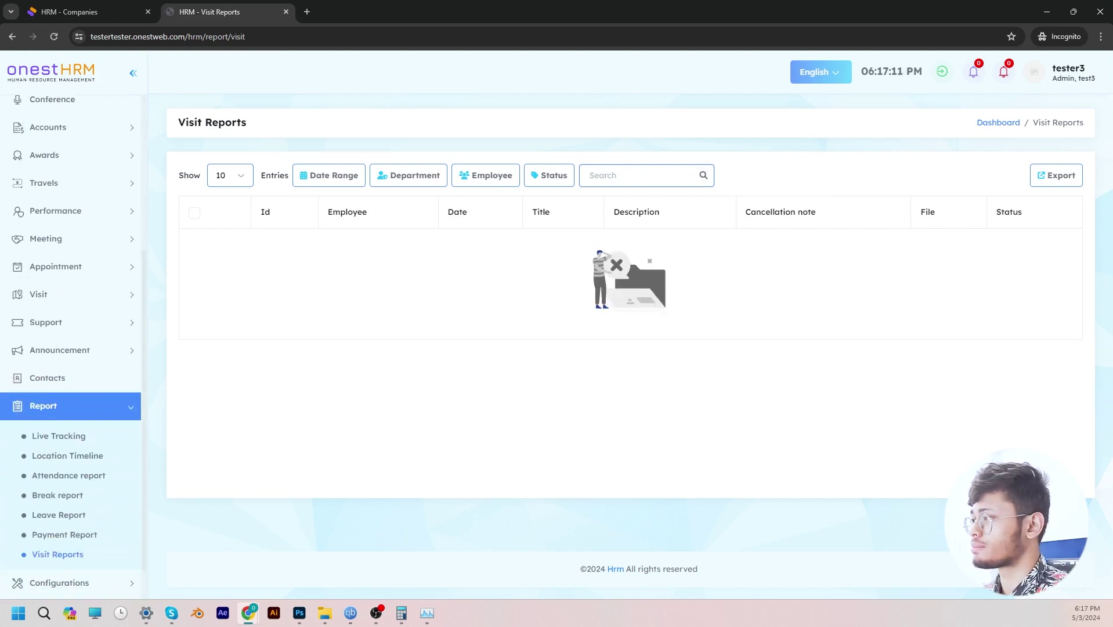
scroll(95, 504, "down", 1)
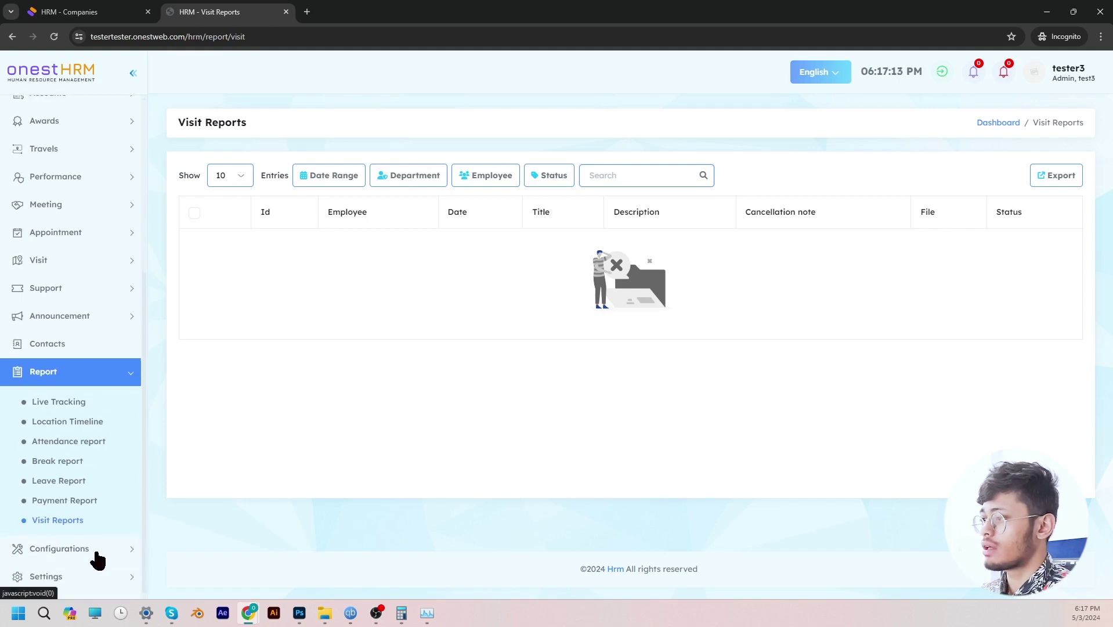
left_click(92, 550)
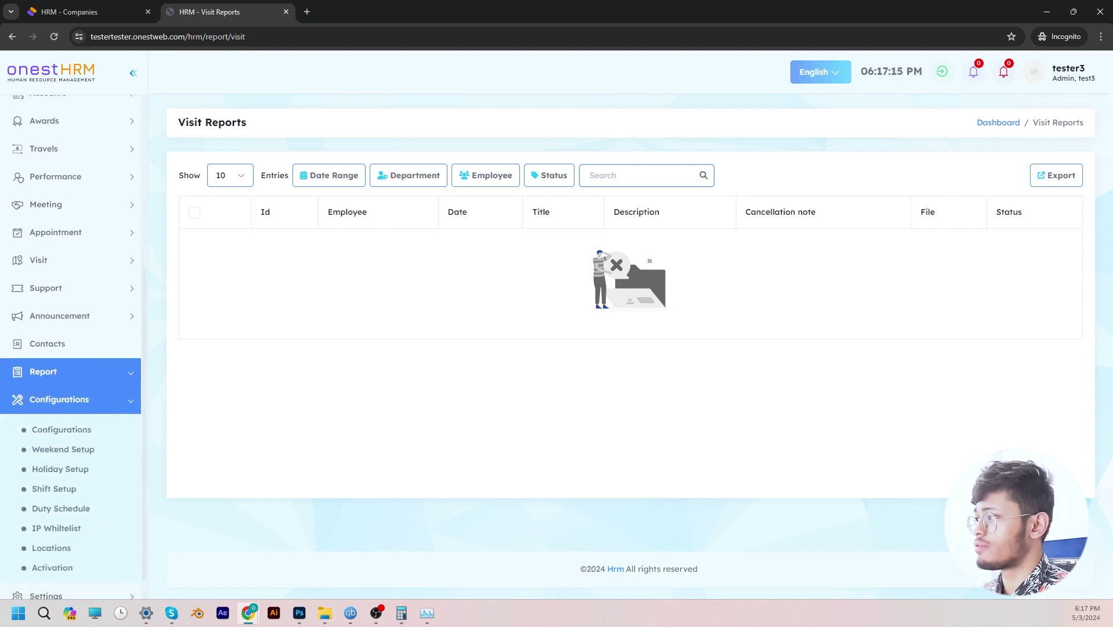
scroll(55, 406, "down", 1)
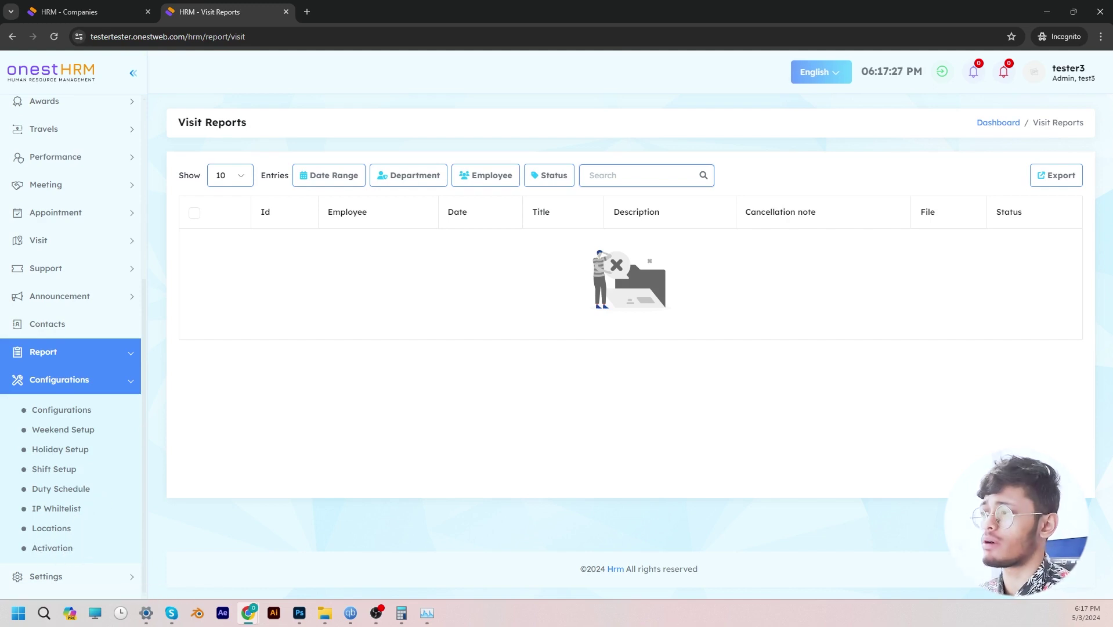
left_click(79, 414)
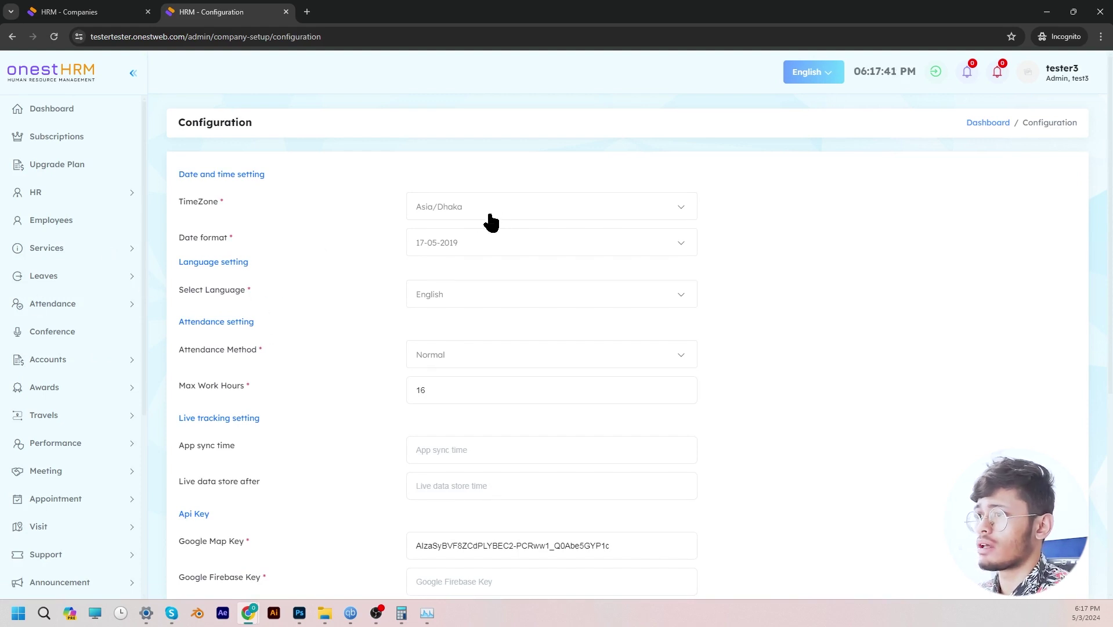
left_click(533, 213)
left_click(520, 216)
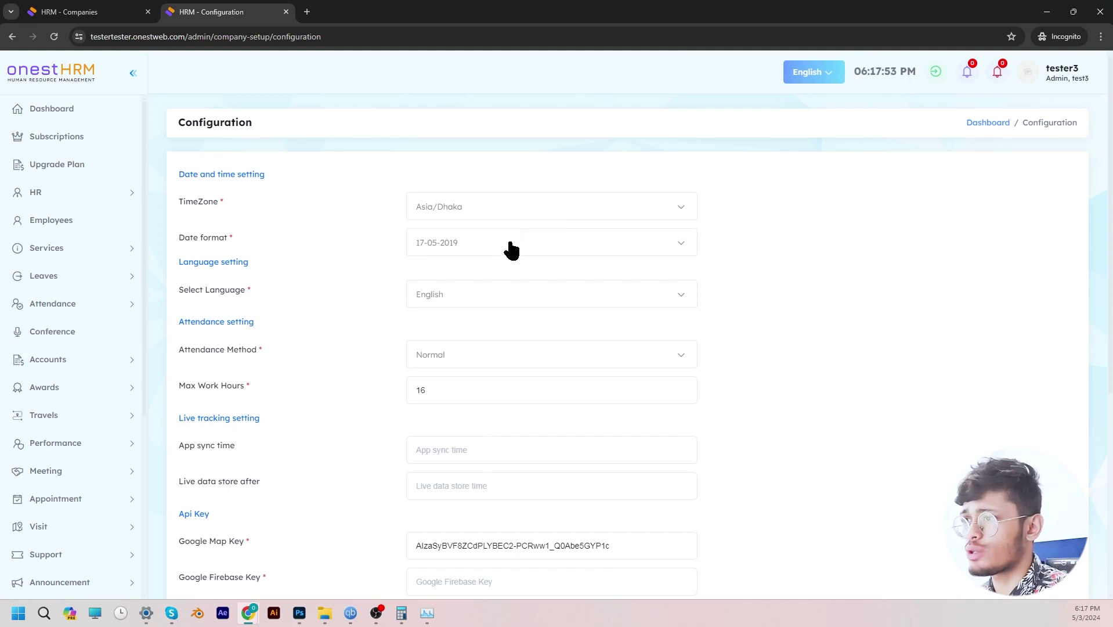
scroll(522, 301, "down", 1)
left_click(505, 294)
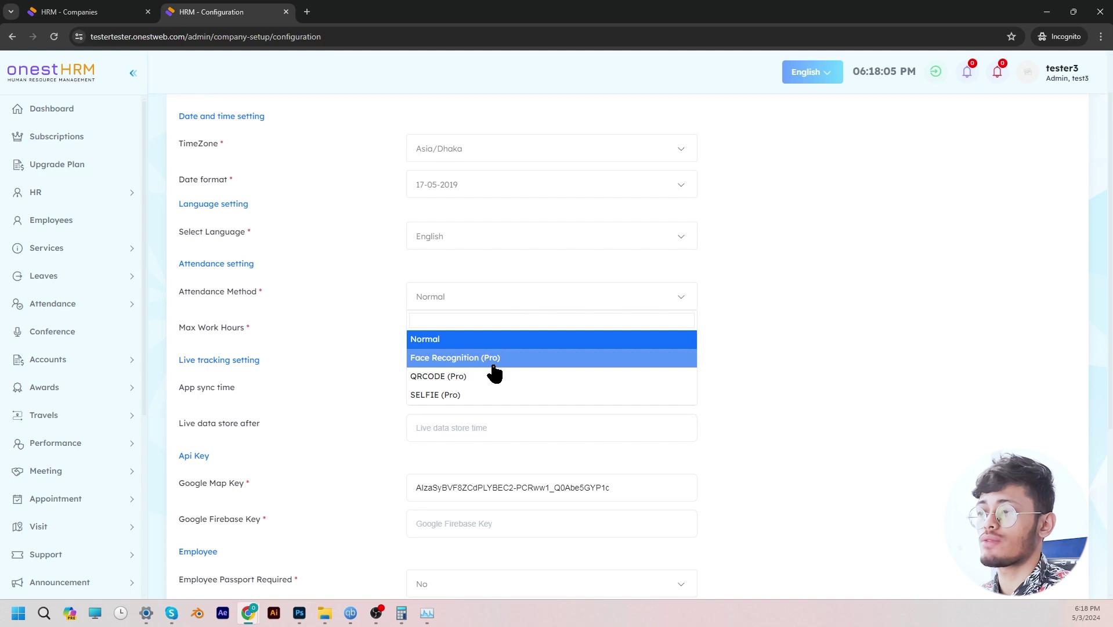
left_click(833, 354)
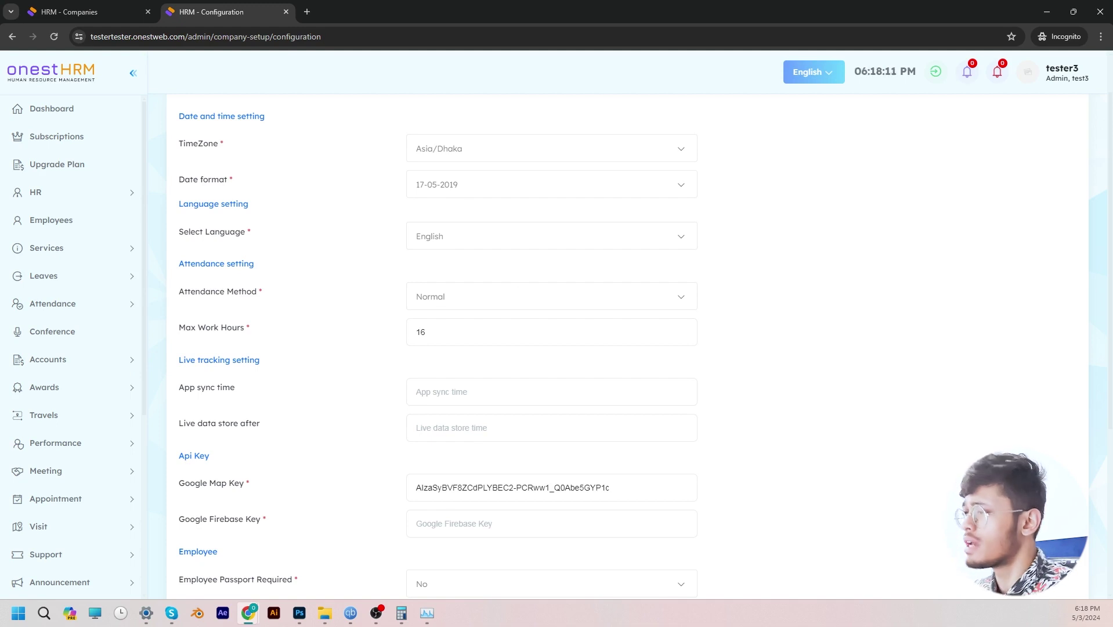
scroll(114, 397, "down", 5)
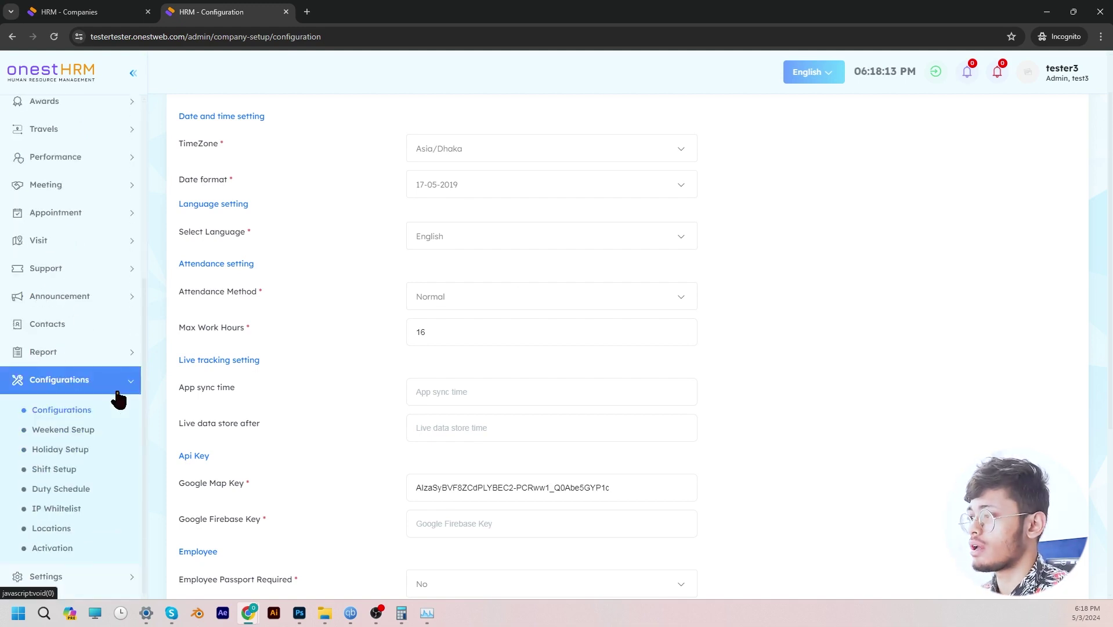
View Weekend Setup and the Duty Shifts list, then open the Duty Schedule
left_click(63, 429)
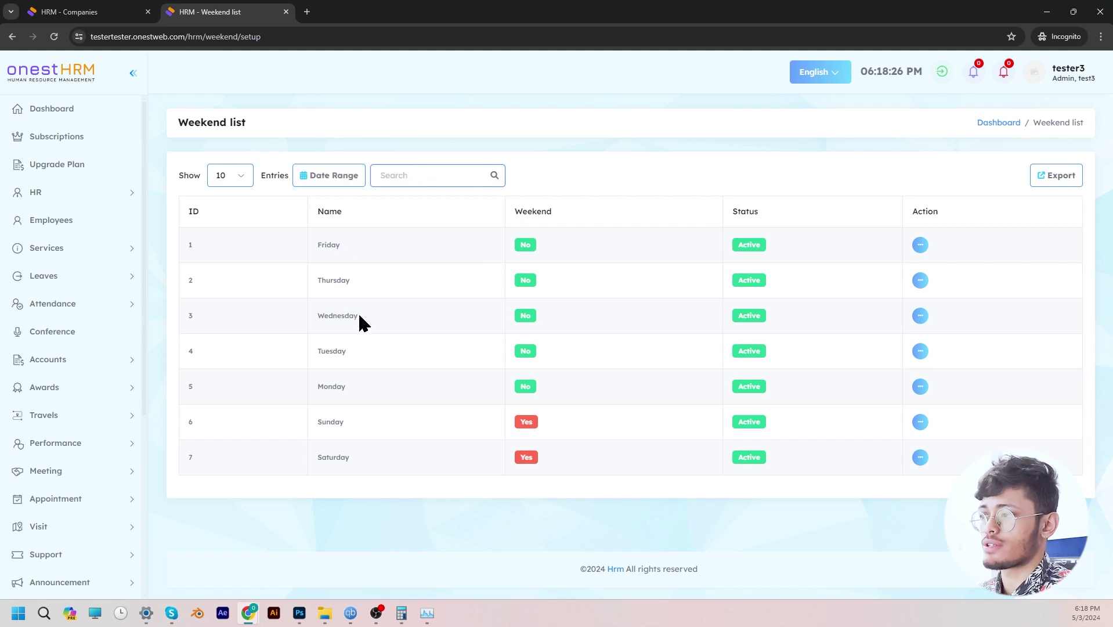
scroll(74, 451, "down", 5)
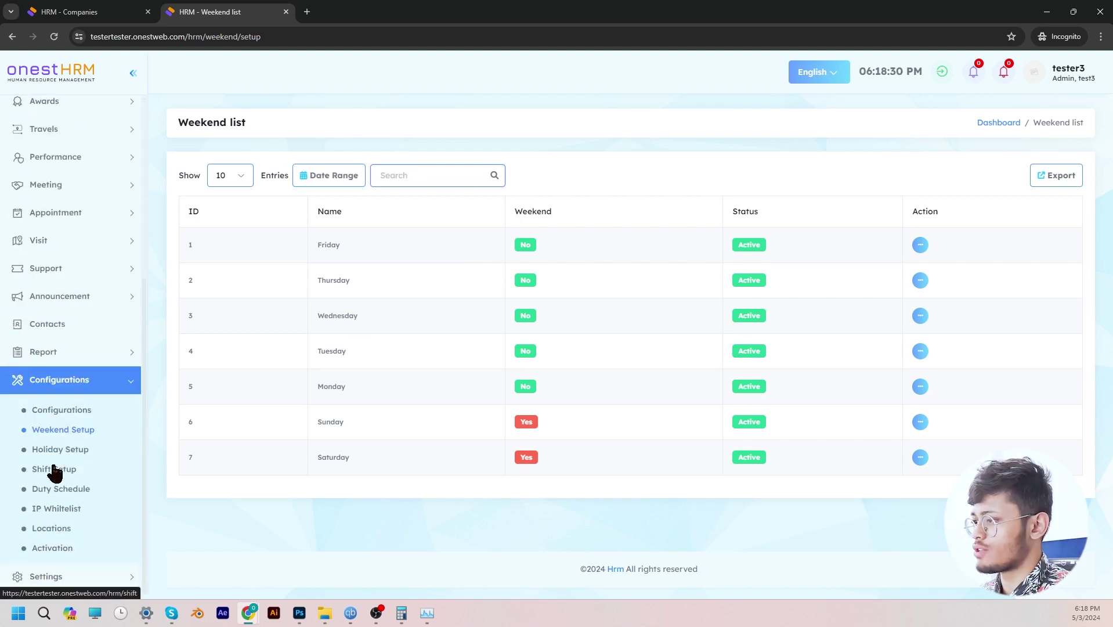
left_click(58, 479)
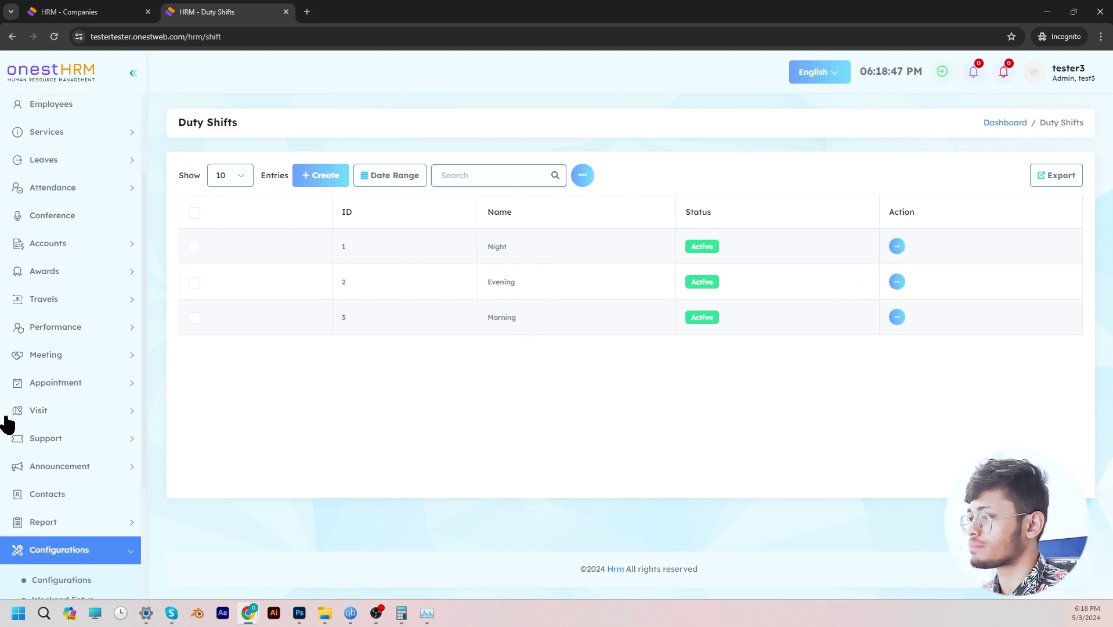
scroll(29, 429, "down", 3)
left_click(87, 489)
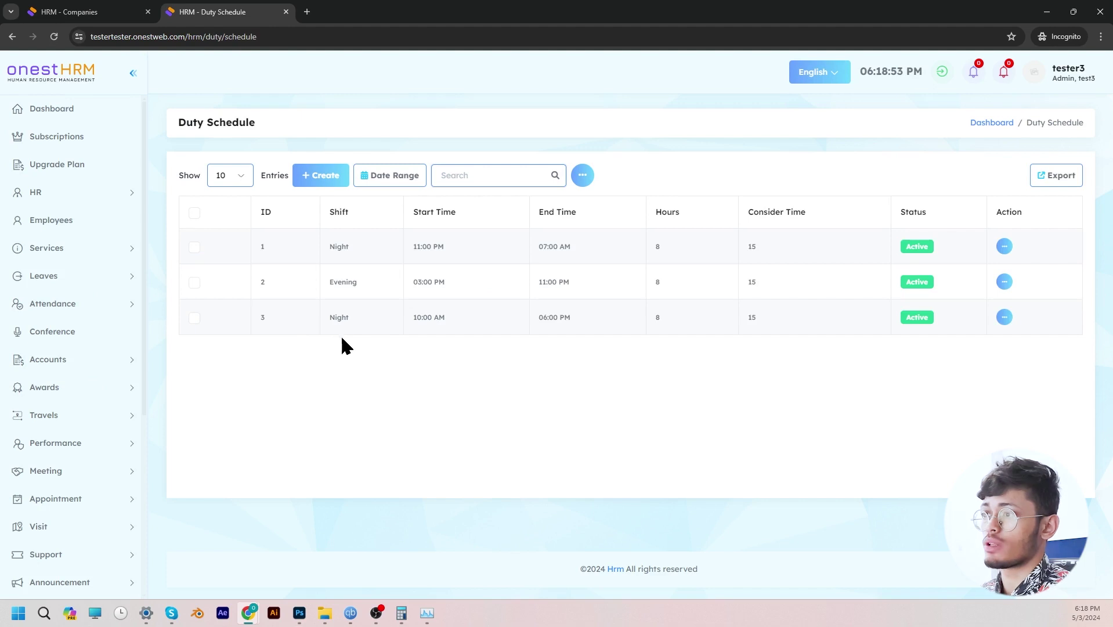
Highlight the first schedule's 07:00 AM end time, then open the empty IP Whitelist
left_click_drag(538, 246, 567, 249)
left_click(529, 255)
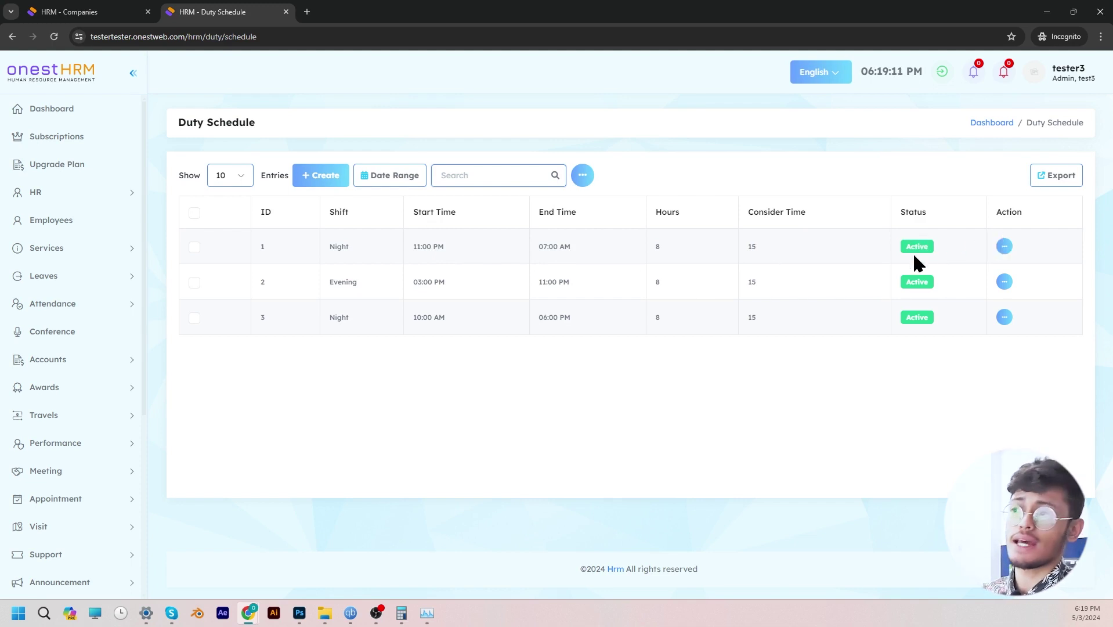
scroll(58, 410, "down", 5)
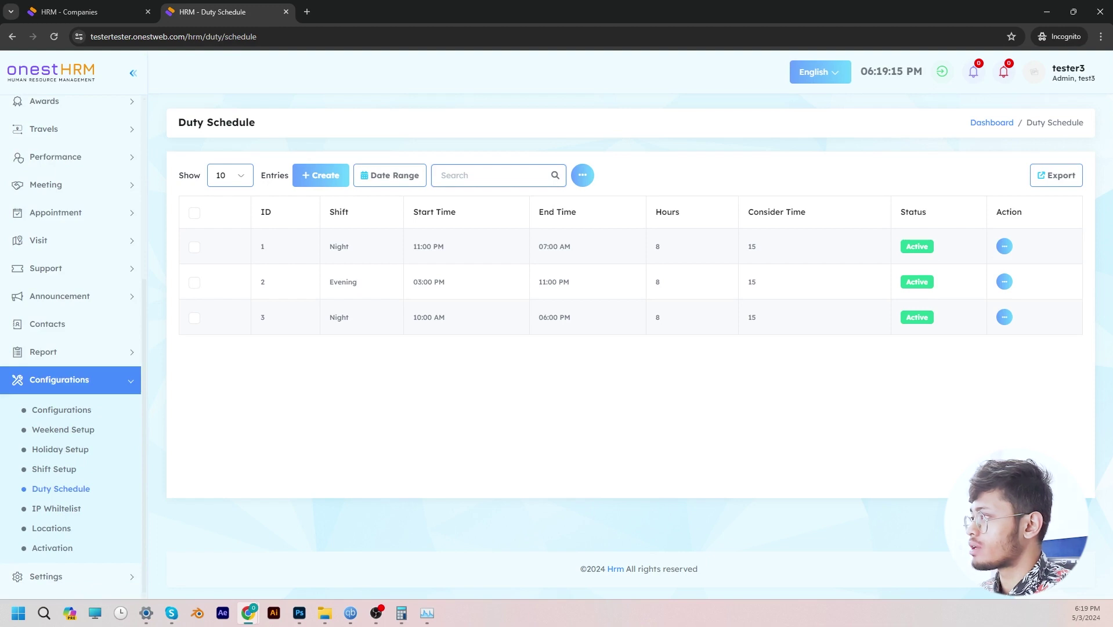
left_click(58, 509)
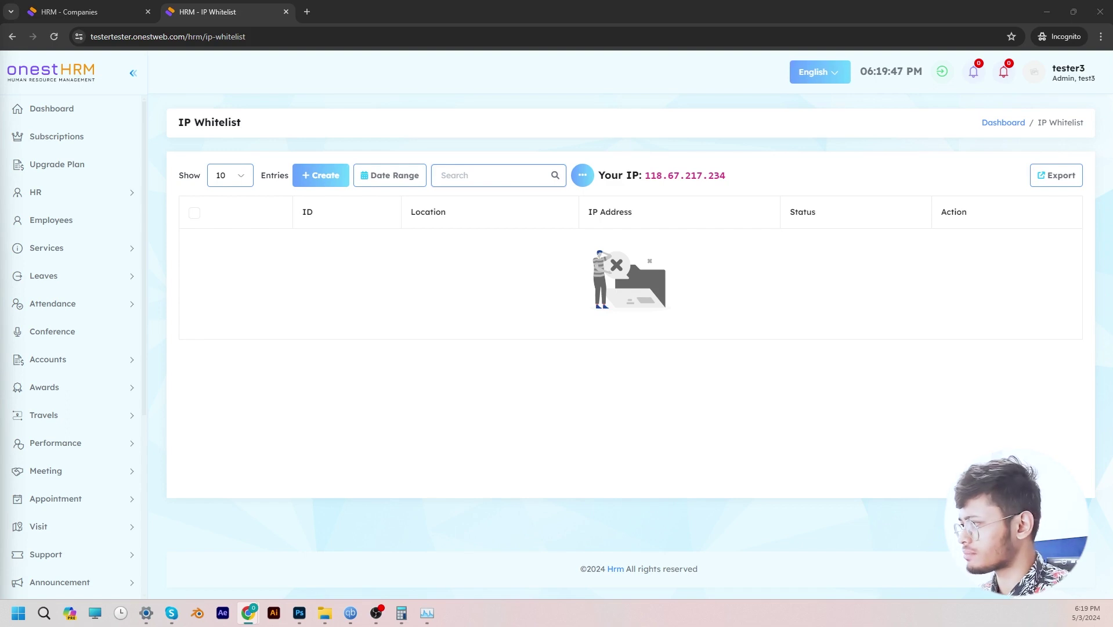
scroll(60, 368, "down", 1)
scroll(50, 452, "down", 4)
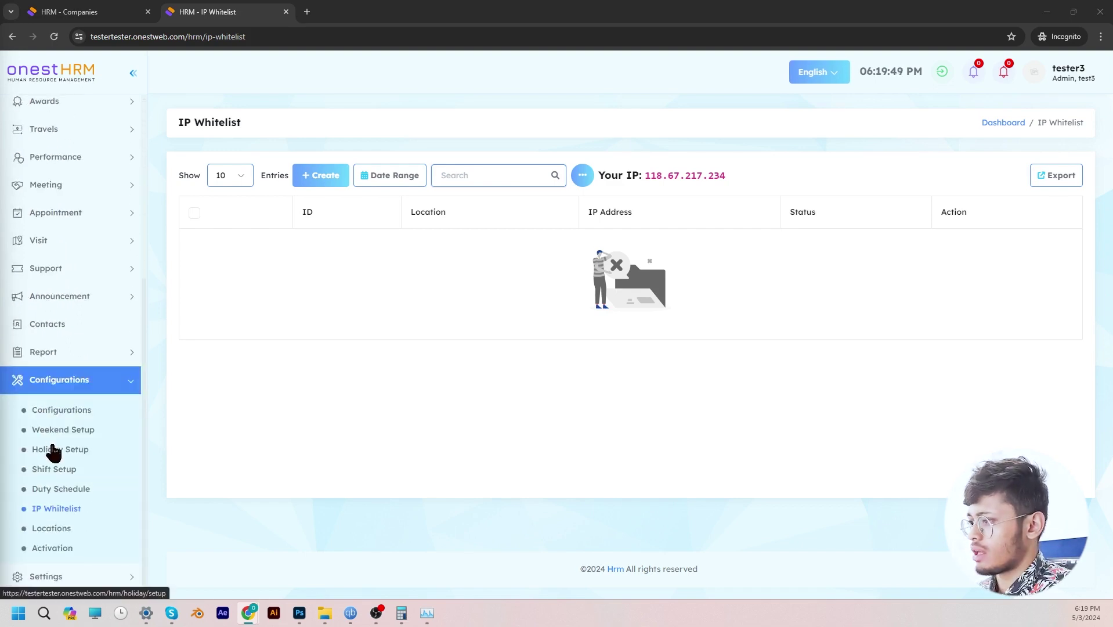
View the Locations binding list, then open the Activation options page
left_click(55, 511)
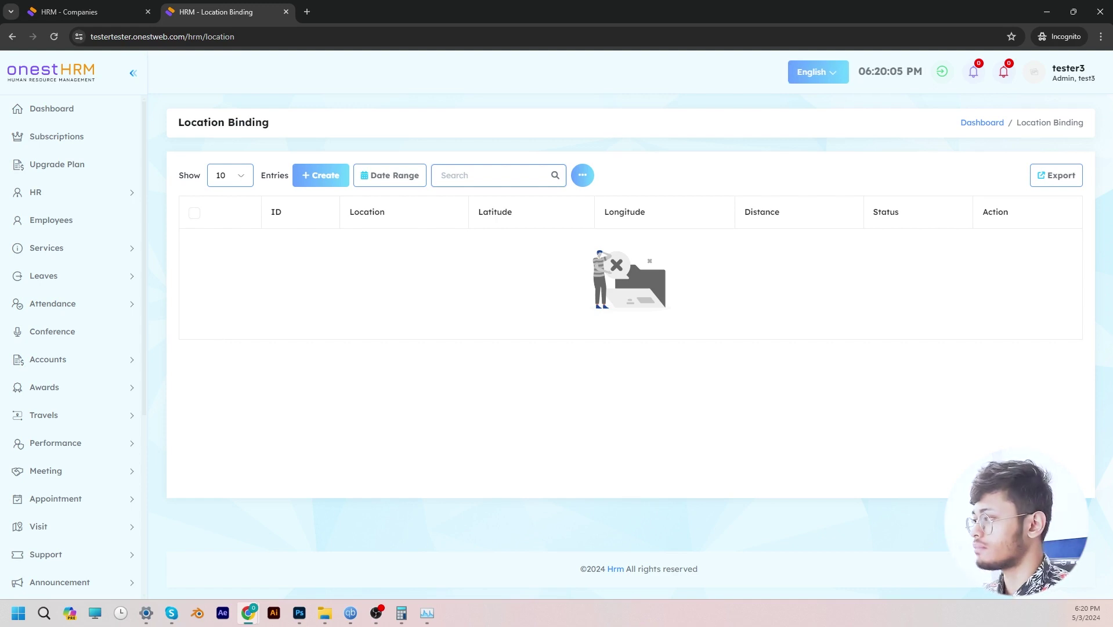
scroll(50, 477, "down", 5)
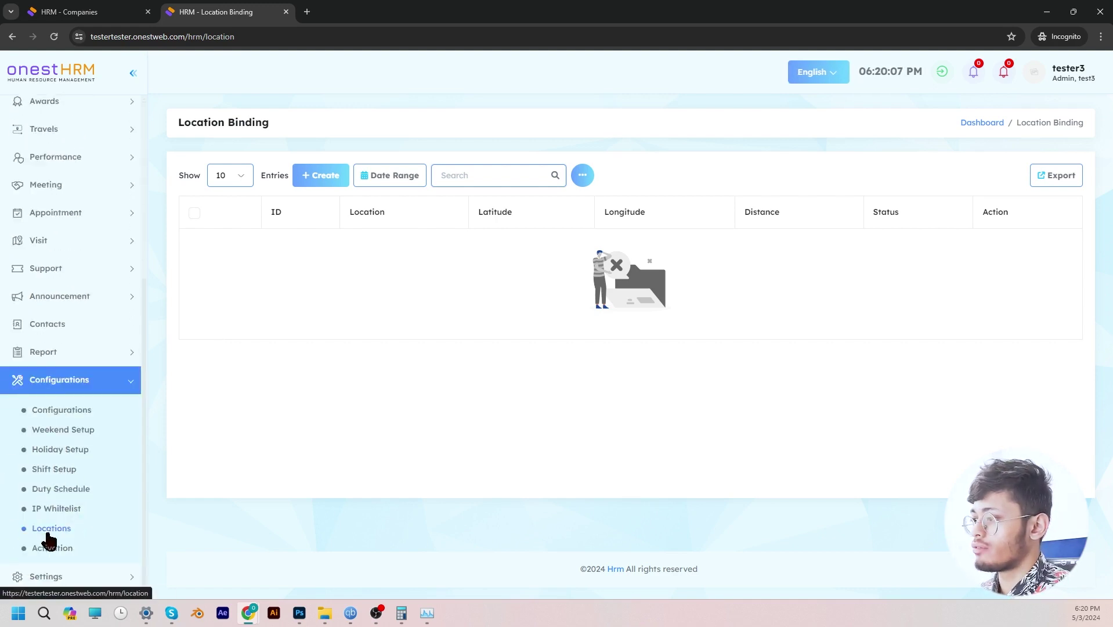
left_click(57, 554)
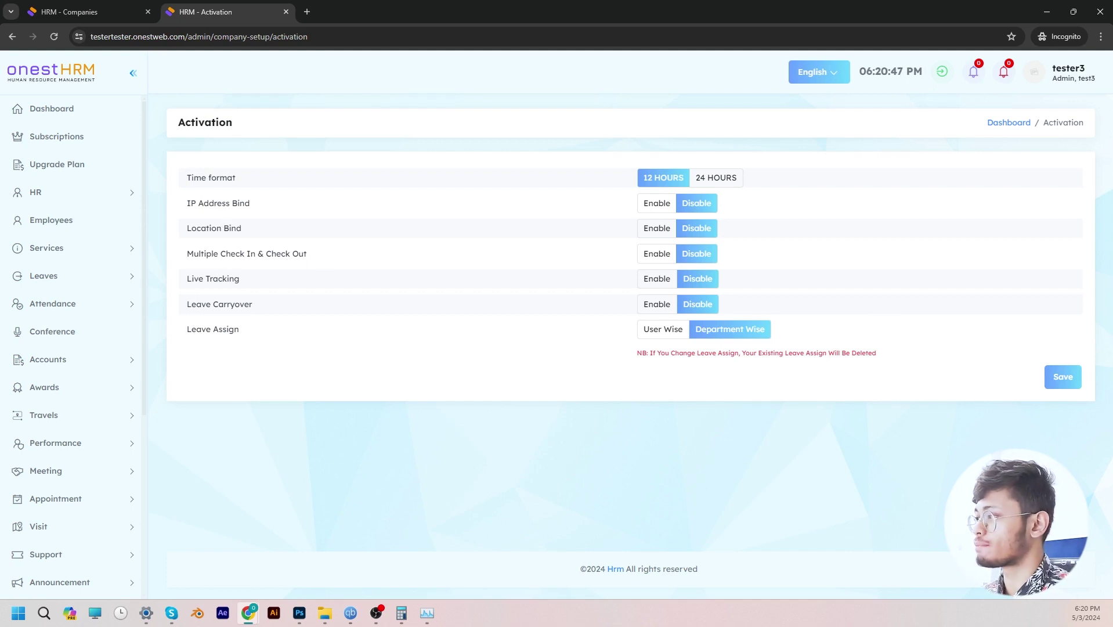
scroll(69, 429, "down", 5)
Open the General Settings page from the Settings section of the sidebar
left_click(55, 570)
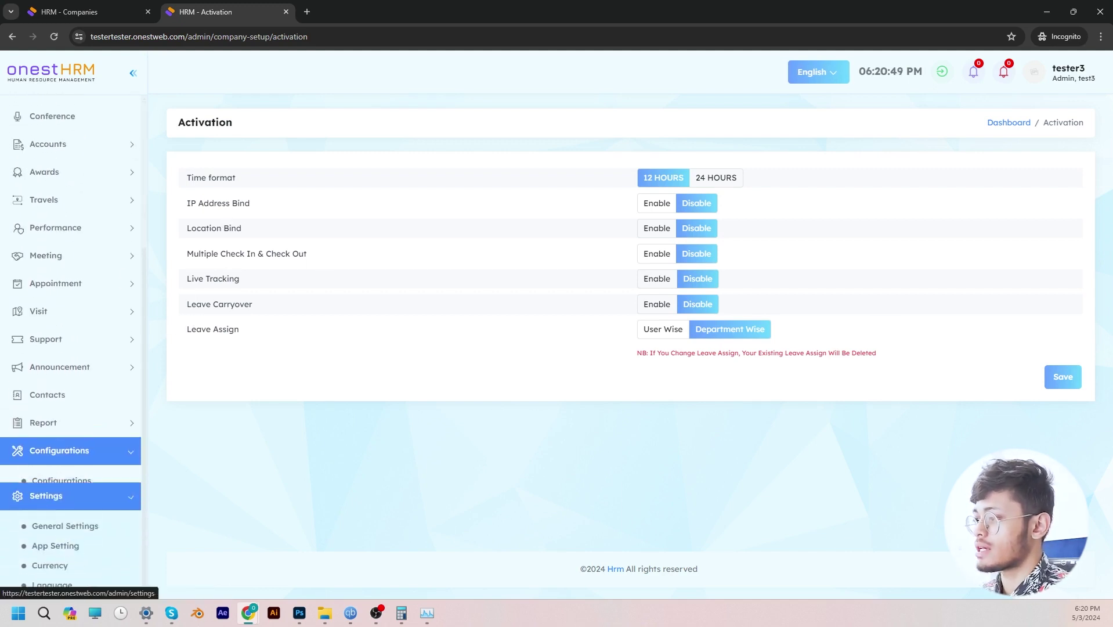
left_click(61, 518)
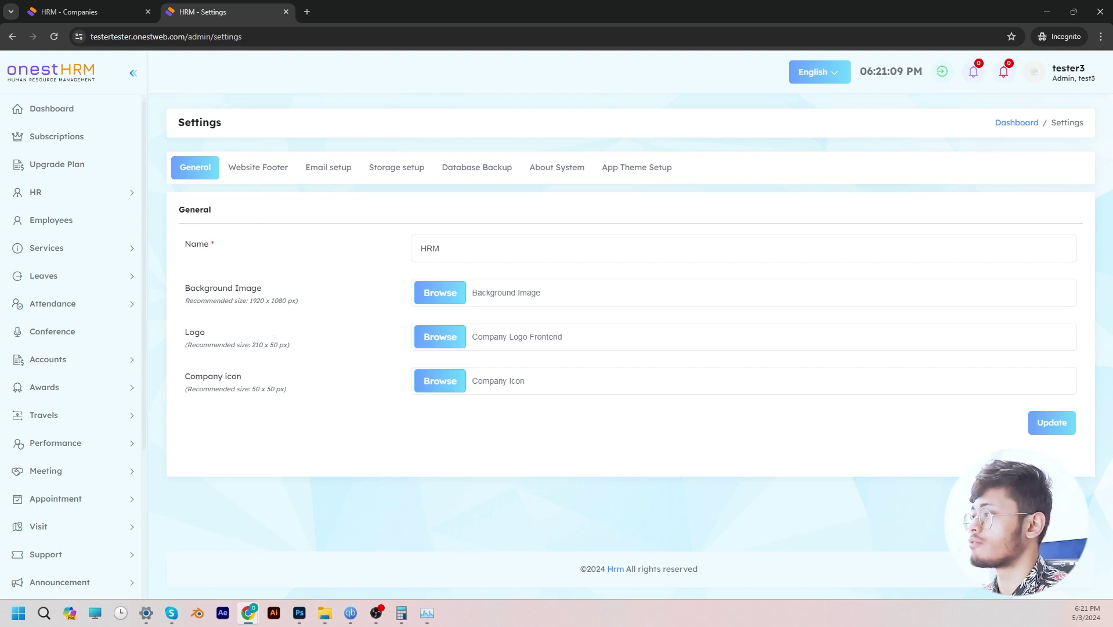
scroll(41, 465, "down", 4)
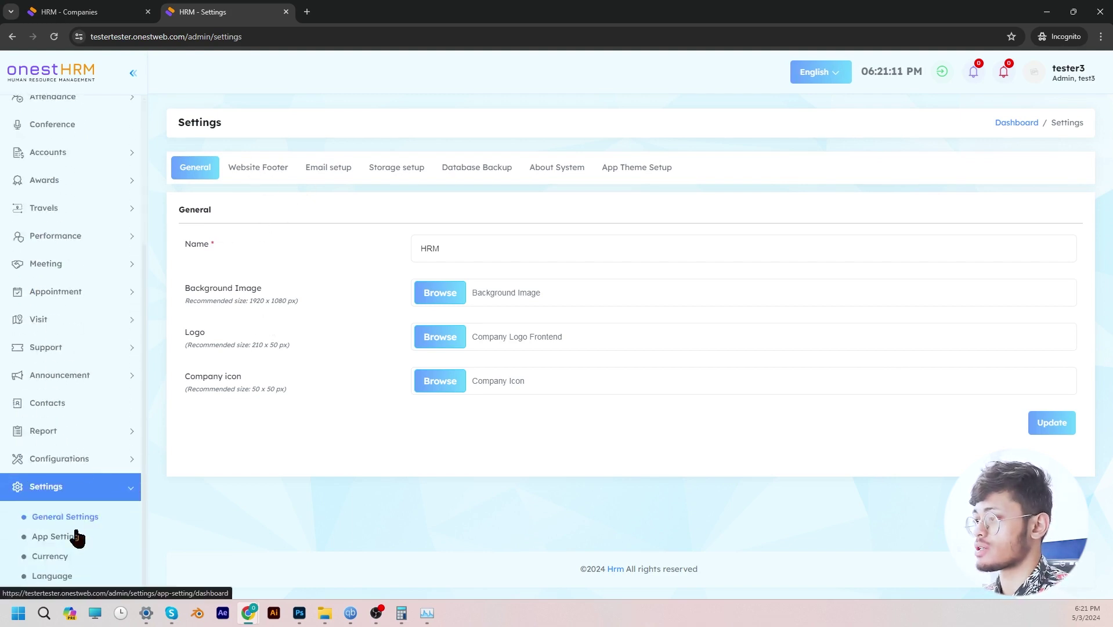
Open App Setting and browse its features such as Support, Attendance, Task, Notice and Expense
left_click(73, 537)
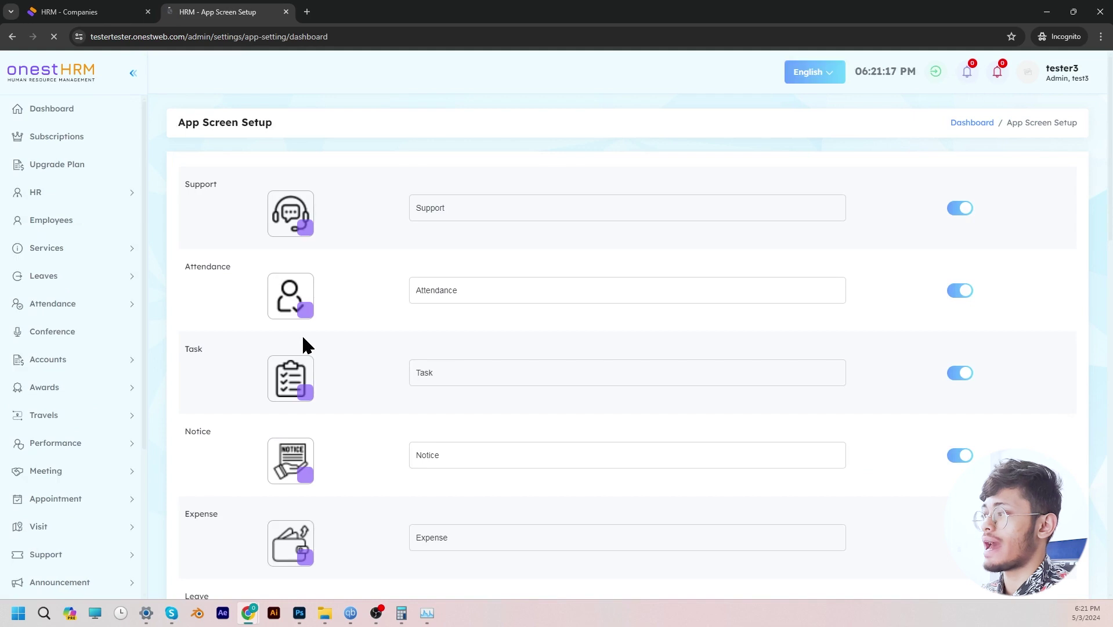
scroll(356, 348, "down", 1)
scroll(383, 302, "up", 1)
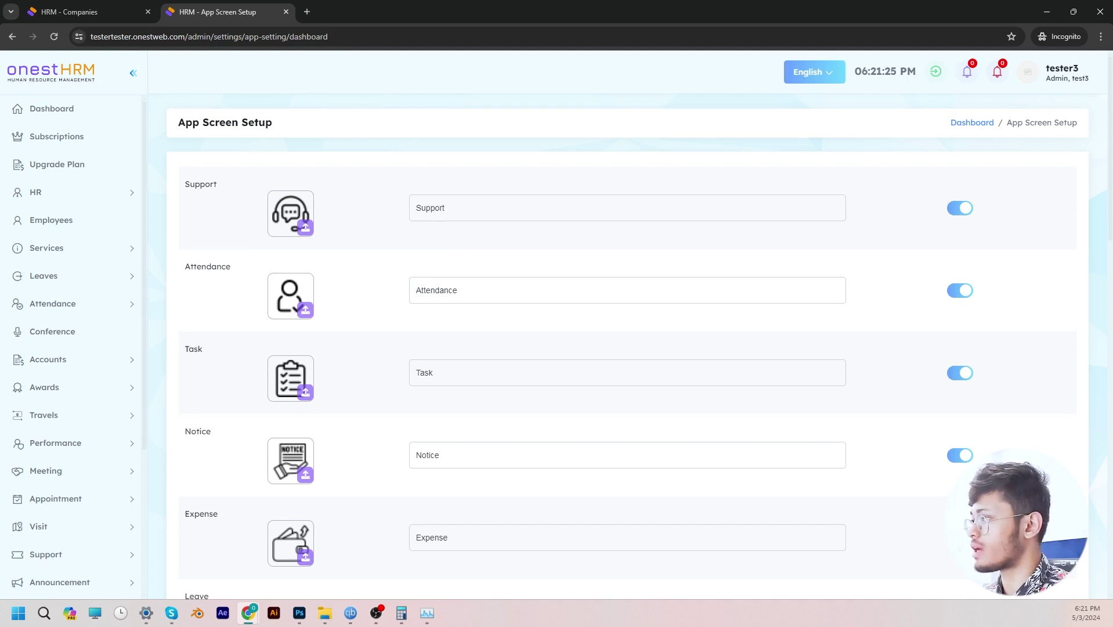
scroll(75, 452, "down", 3)
Open the Currency List and browse currencies such as Leke (ALL), Dollars (USD) and Afghanis (AFN)
left_click(50, 555)
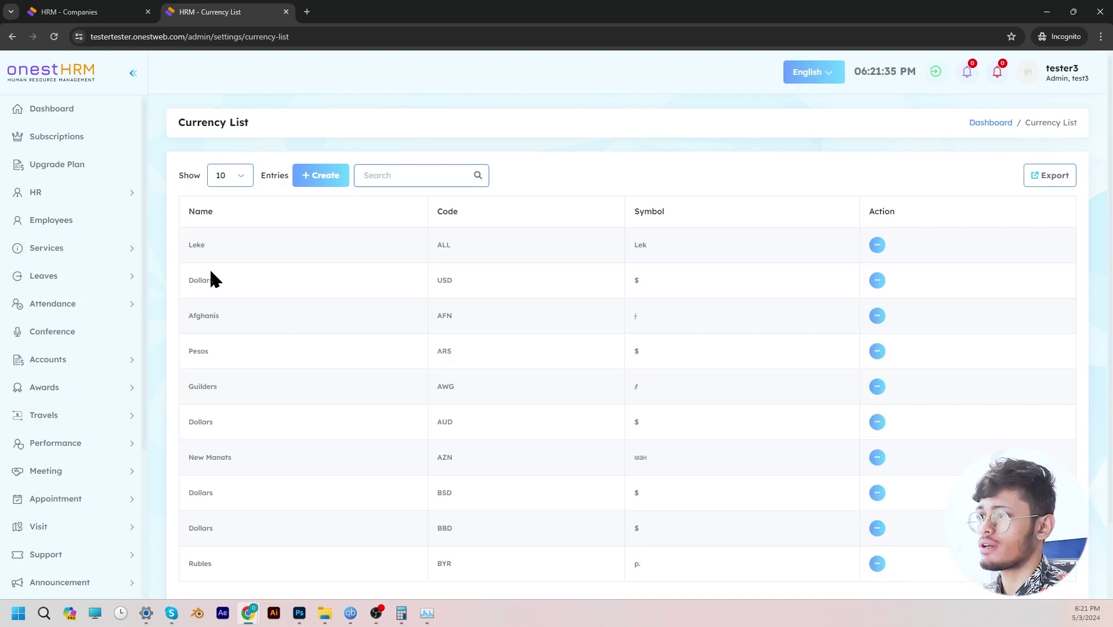
scroll(273, 331, "down", 1)
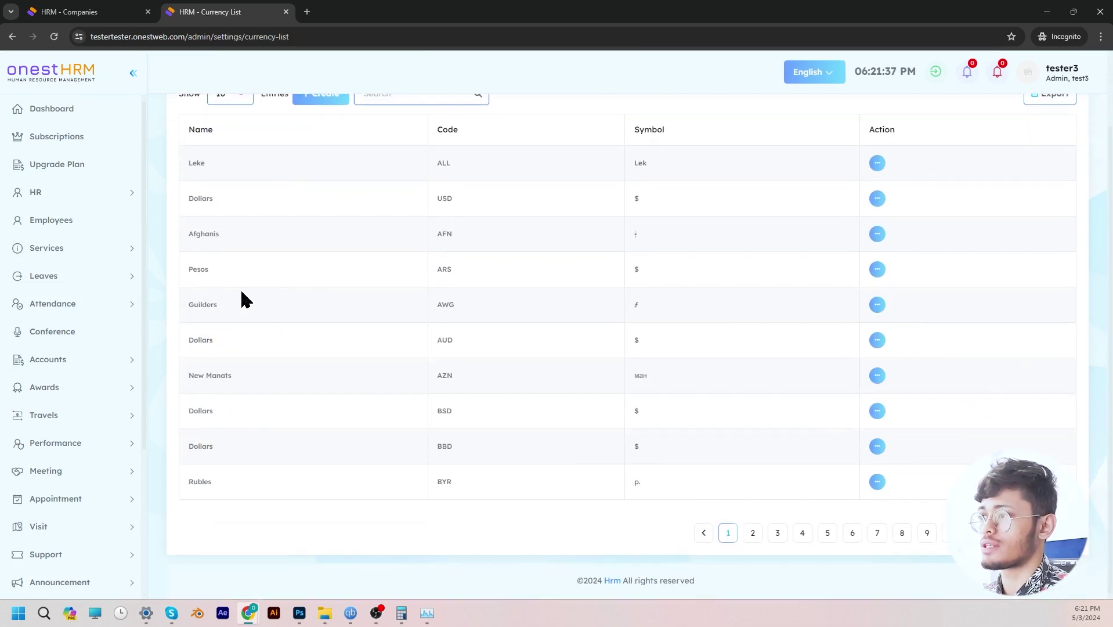
scroll(217, 253, "up", 1)
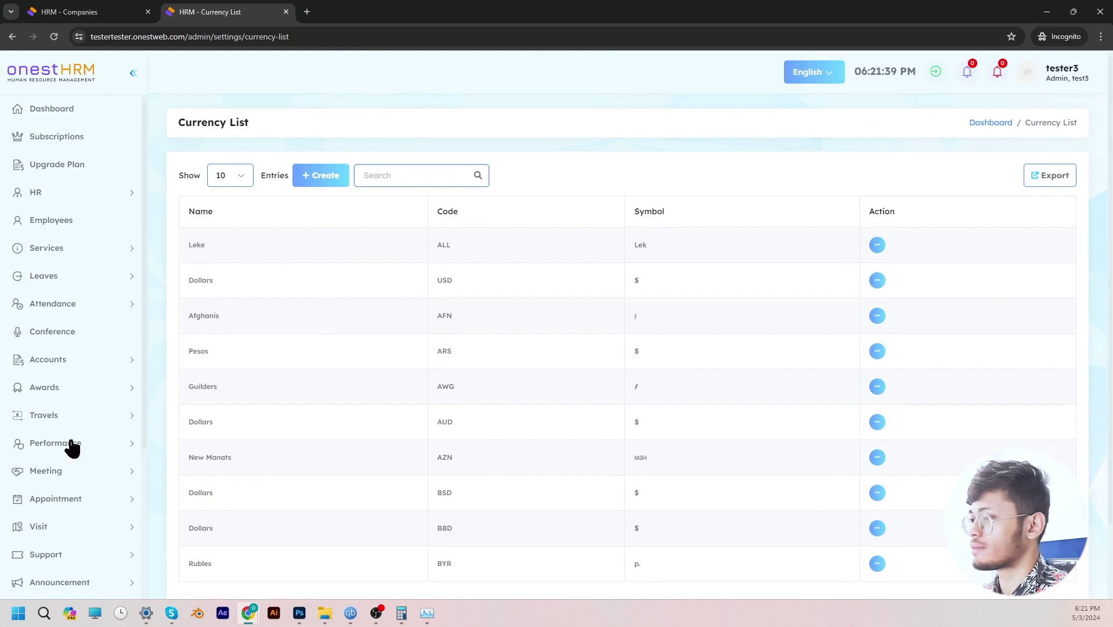
scroll(87, 452, "down", 4)
Open the Languages page and review English (default), Arabic, Bengali and the inactive languages
left_click(42, 575)
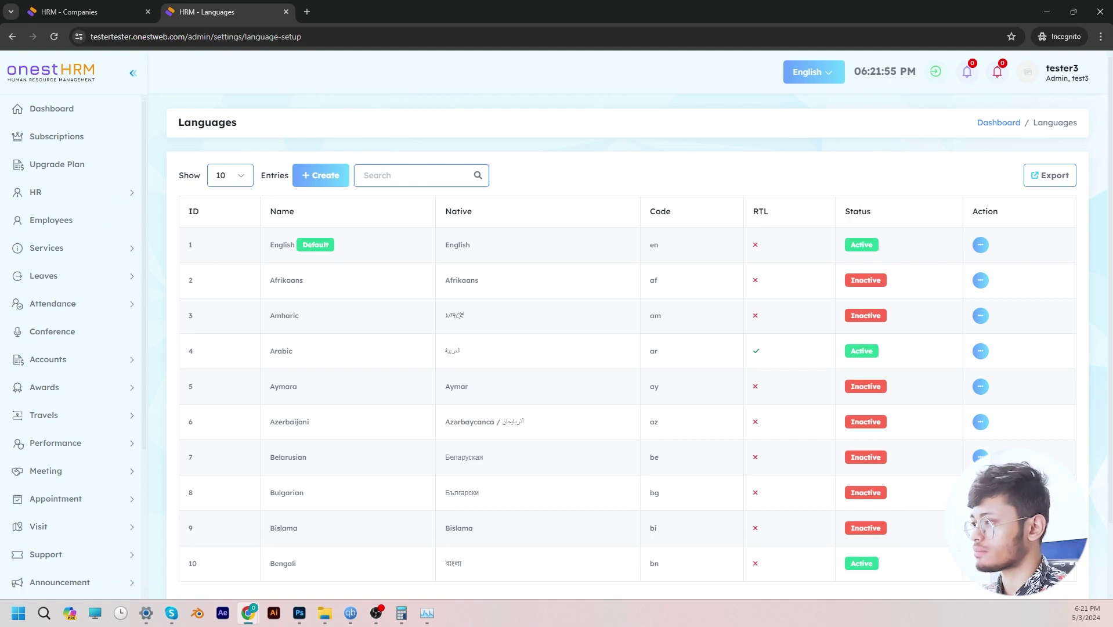
scroll(64, 489, "down", 4)
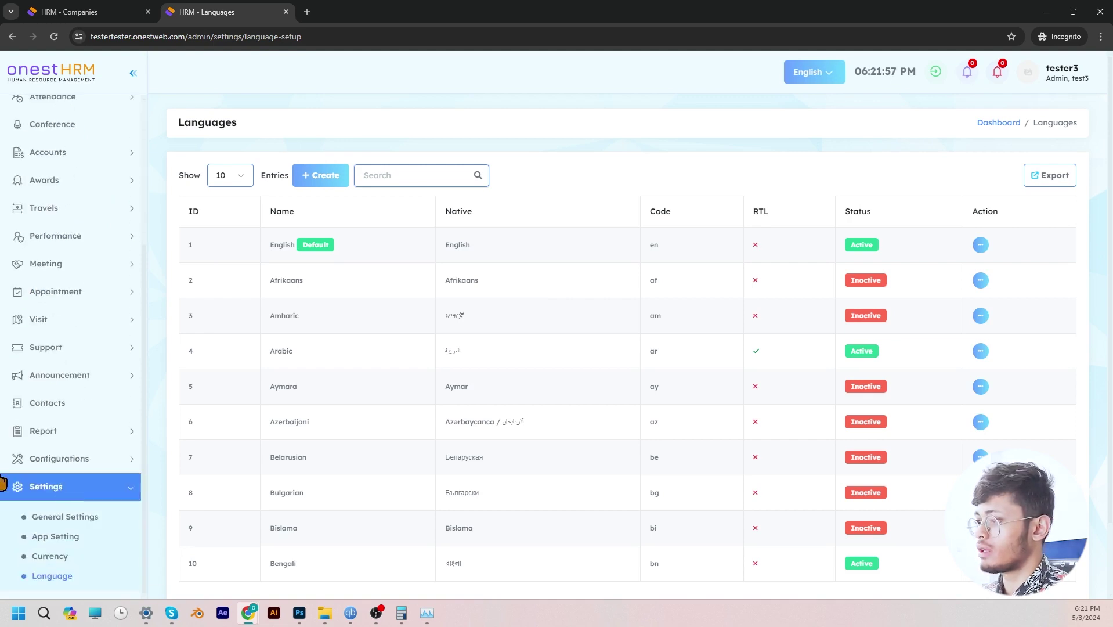
scroll(106, 361, "up", 4)
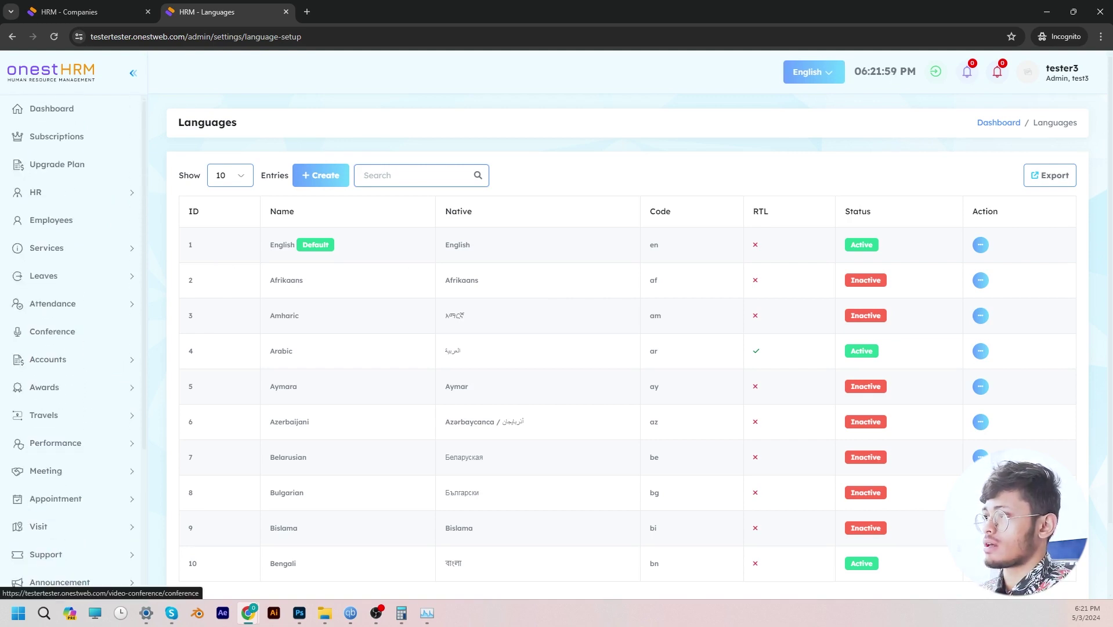